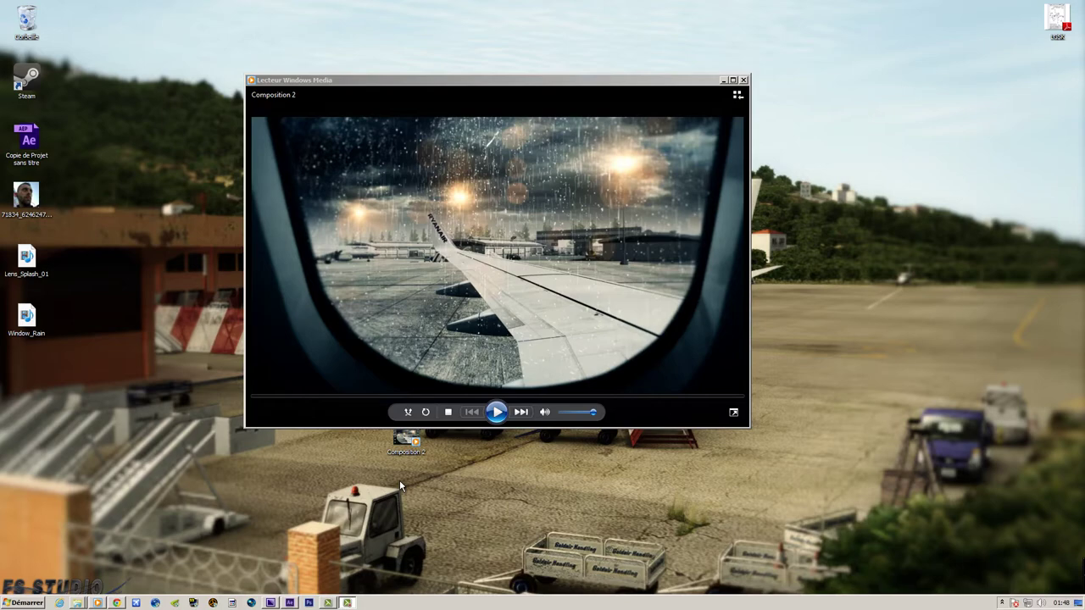
Play the rendered Composition 2 video, replay it, pause near seven seconds, then return to After Effects
click(496, 412)
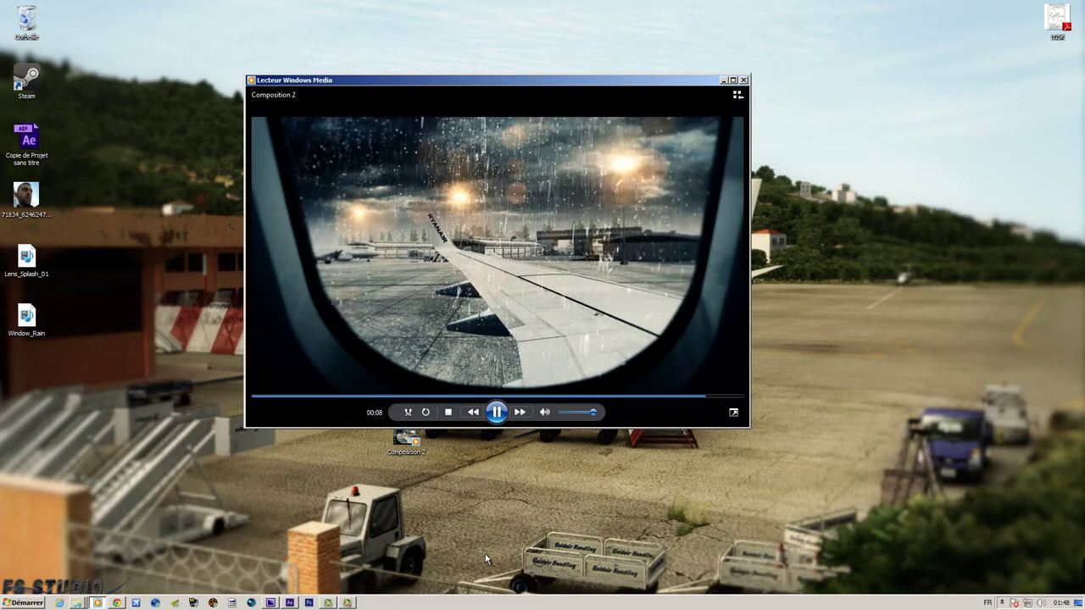
click(497, 412)
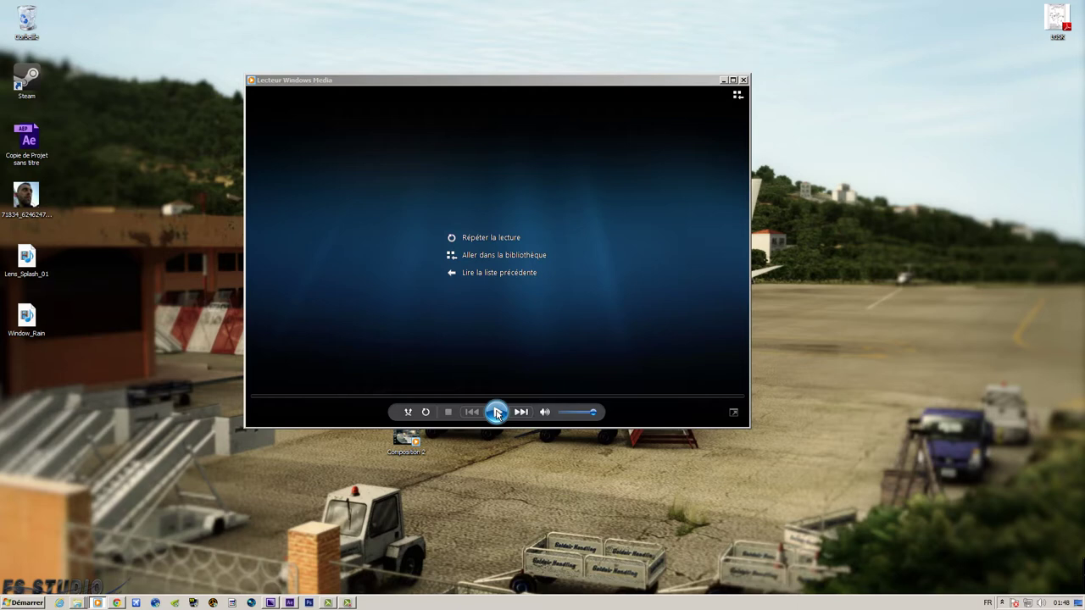
click(496, 413)
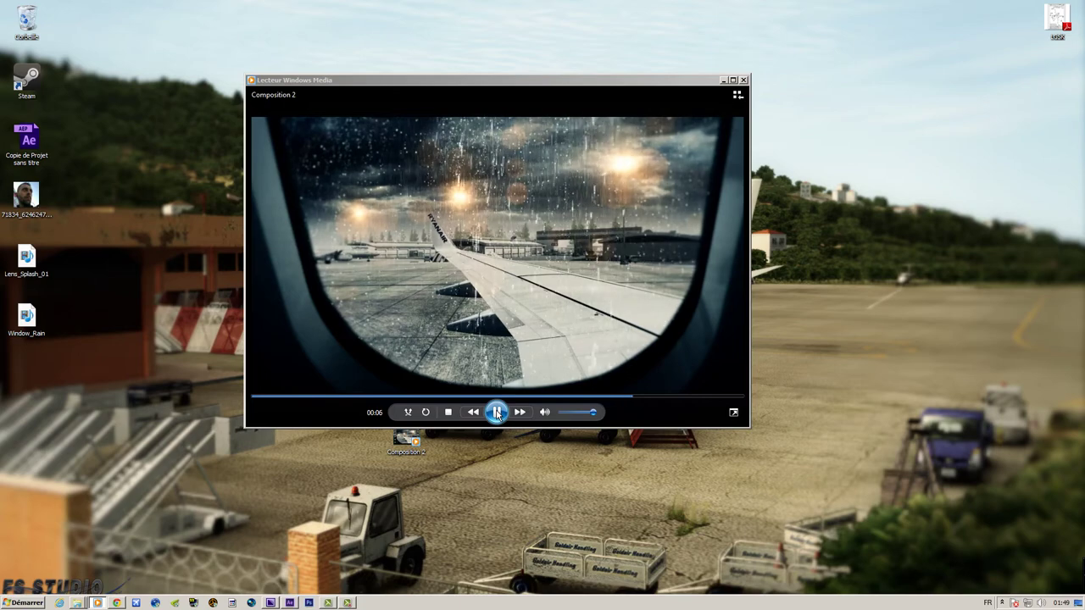
click(497, 413)
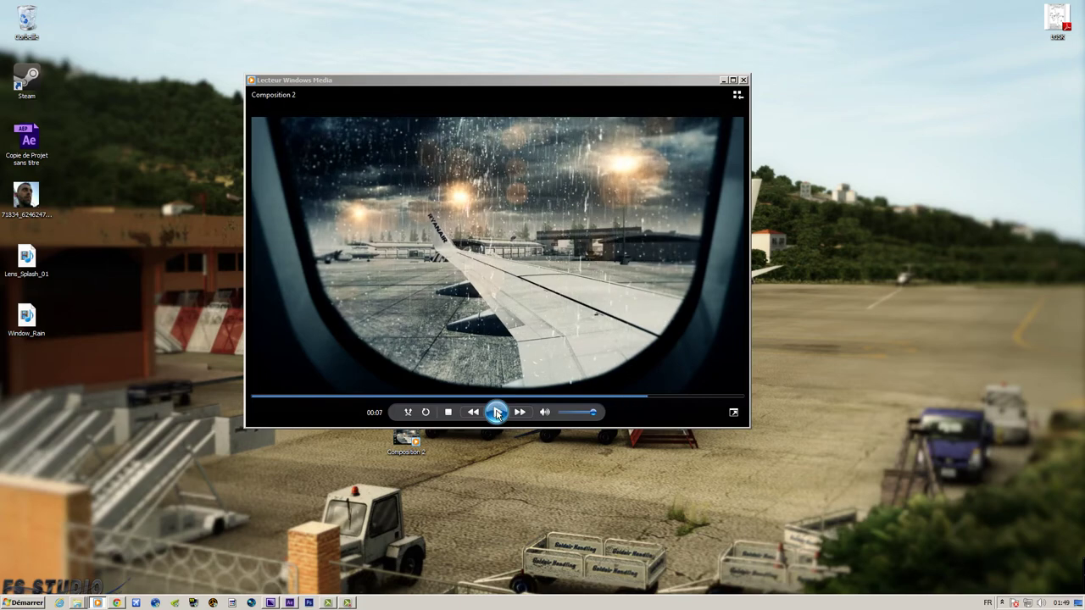
click(289, 602)
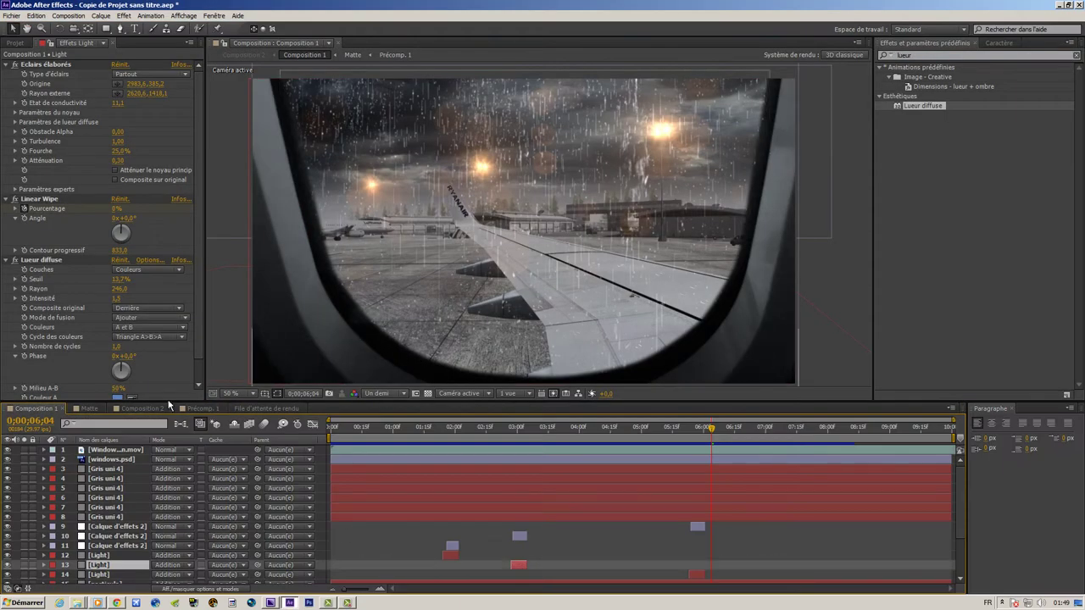
Switch to Composition 2, scrub the rain preview, and open Magic Bullet Looks on the Effect layer
click(90, 409)
click(131, 410)
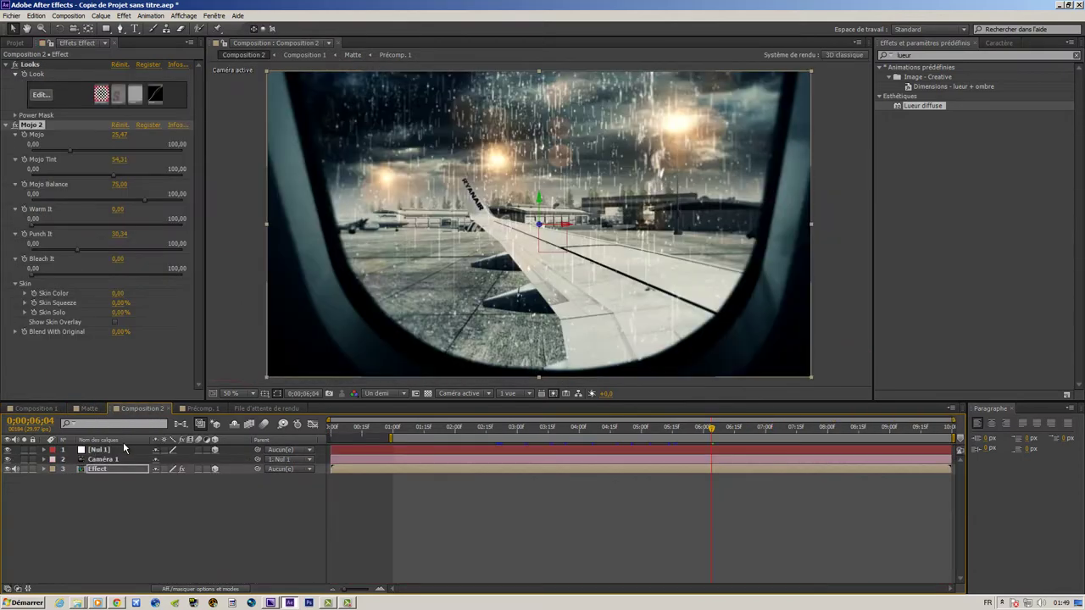
click(122, 492)
mouse_move(655, 433)
mouse_down()
mouse_move(501, 432)
mouse_move(531, 437)
mouse_up()
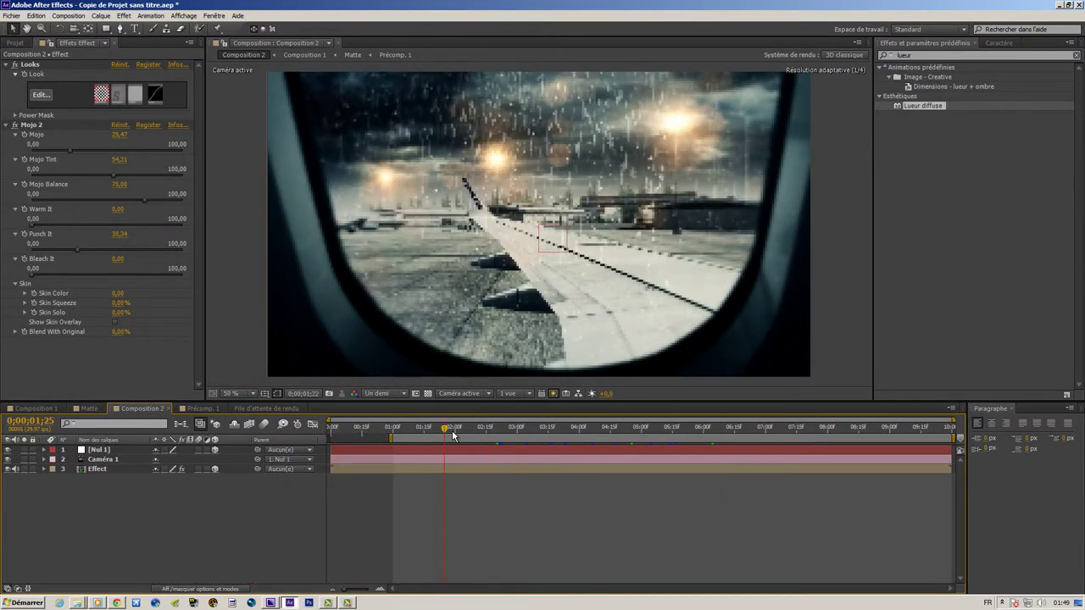
mouse_move(530, 438)
mouse_down()
mouse_move(780, 433)
mouse_move(391, 428)
mouse_up()
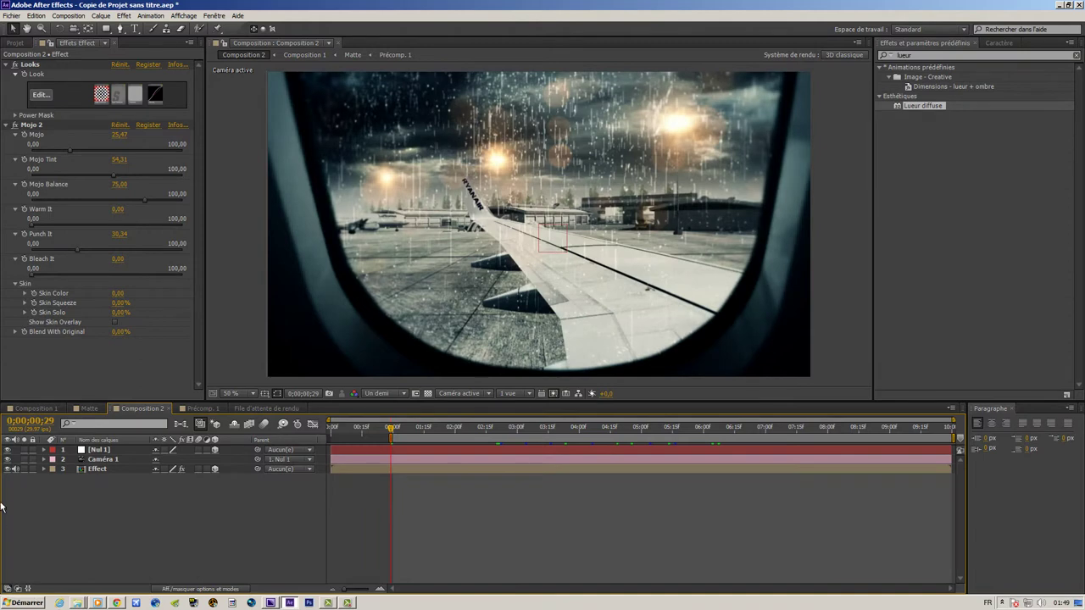
click(95, 468)
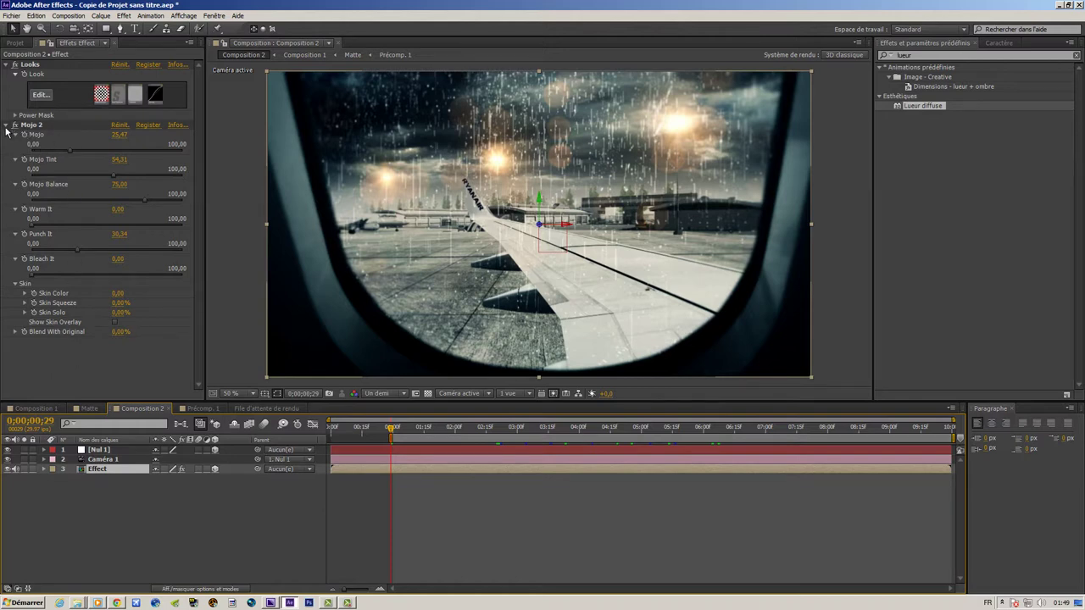
click(39, 94)
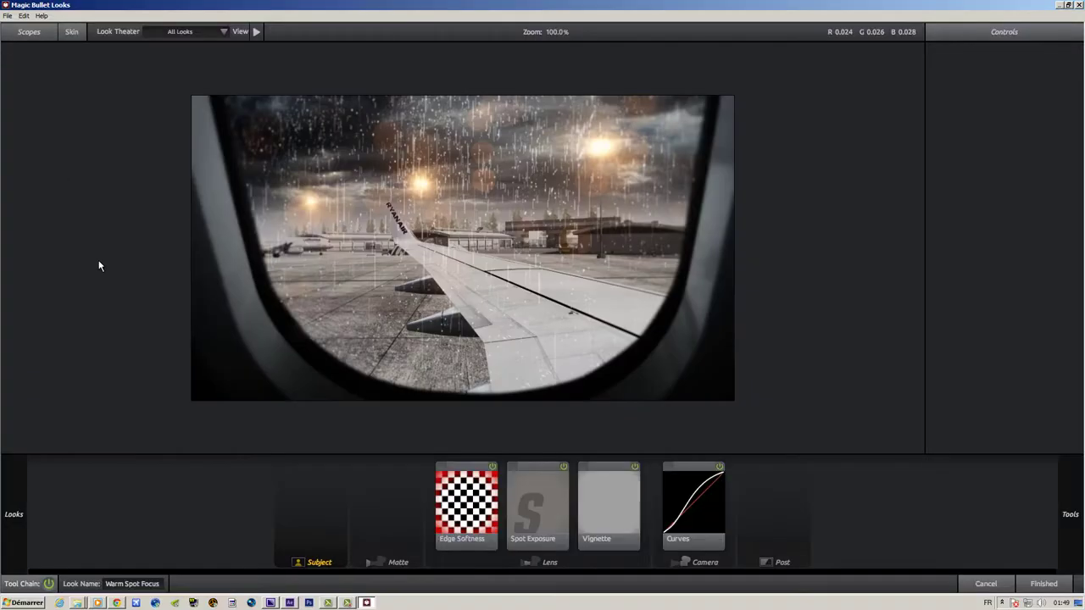
Apply the Movie Star look, finish, then undo it with Edition > Annuler
mouse_move(1, 243)
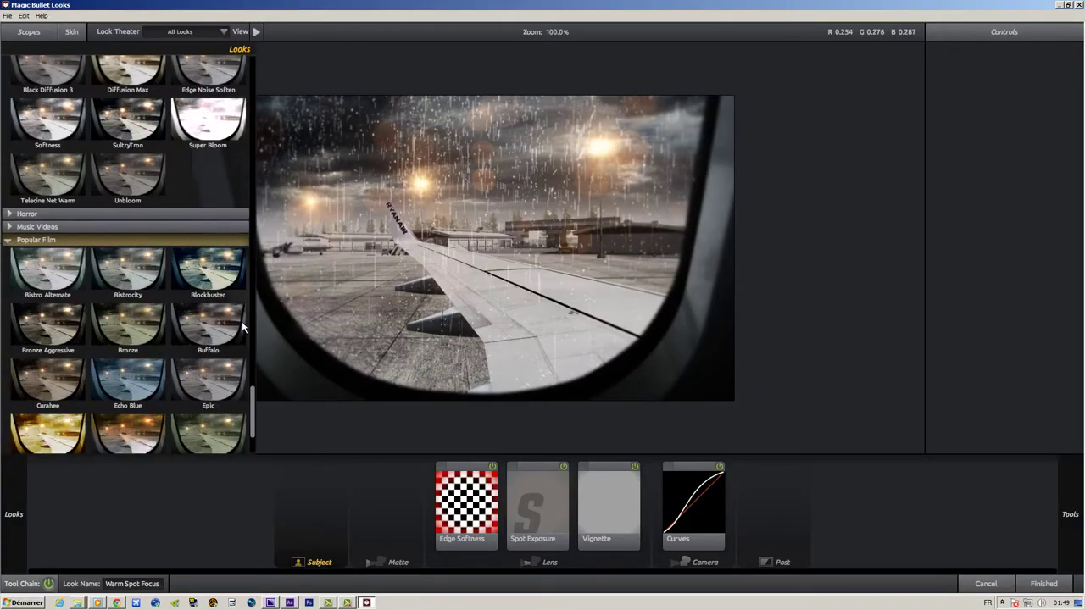
mouse_move(252, 418)
mouse_down()
mouse_move(249, 176)
mouse_move(251, 252)
mouse_up()
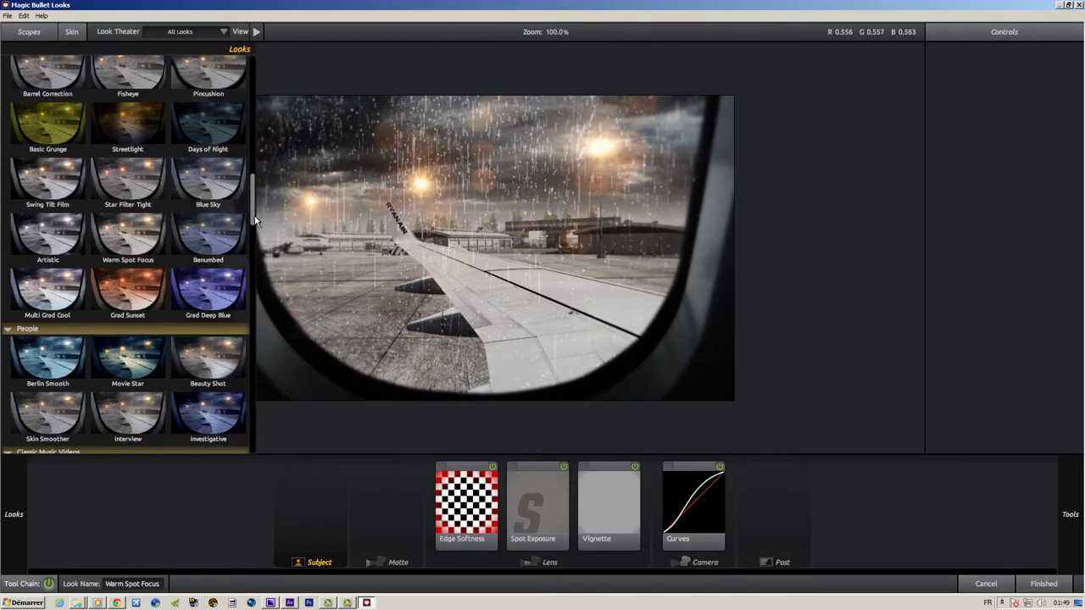
scroll(251, 252, down, 2)
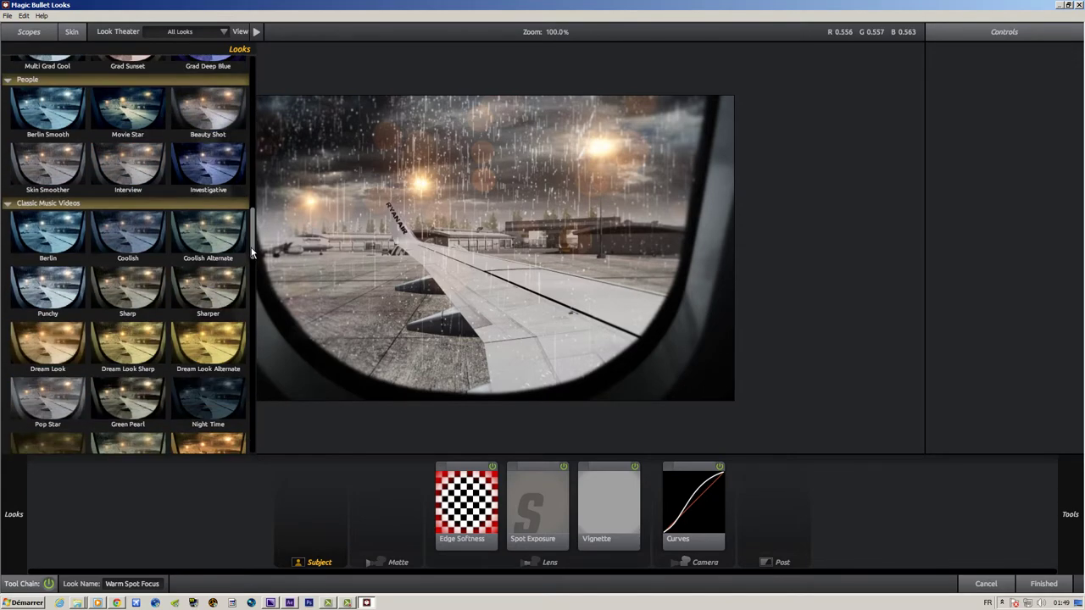
drag(252, 230, 251, 220)
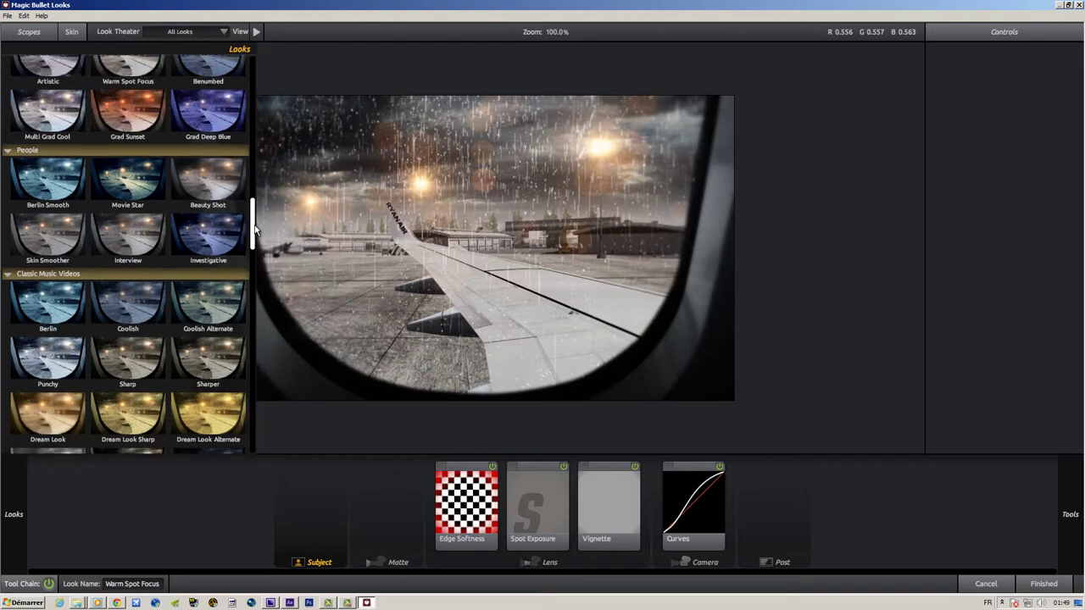
click(140, 193)
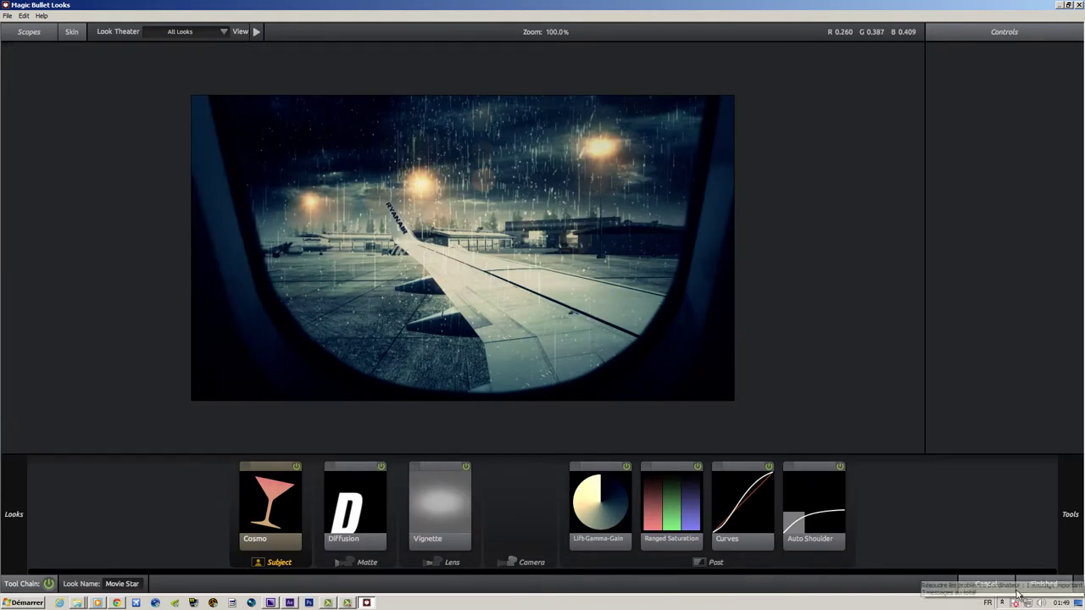
click(1043, 583)
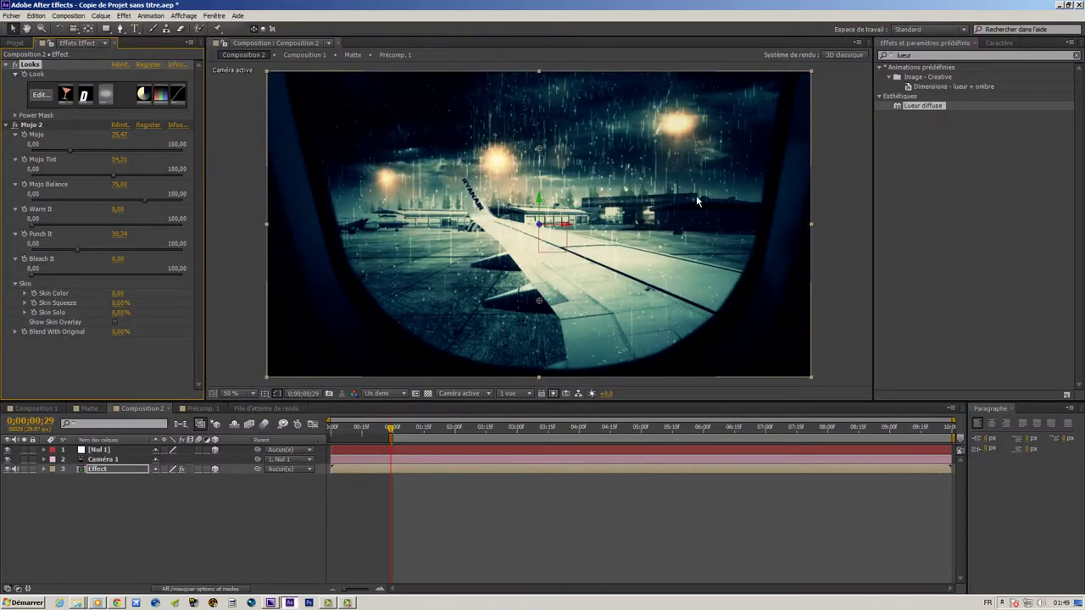
click(37, 16)
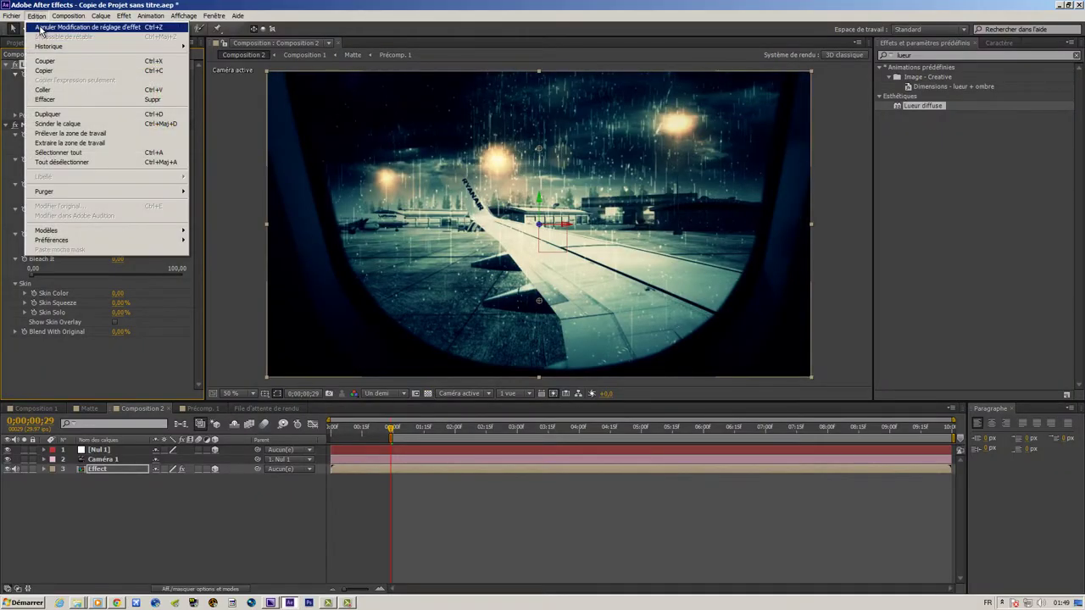
click(40, 28)
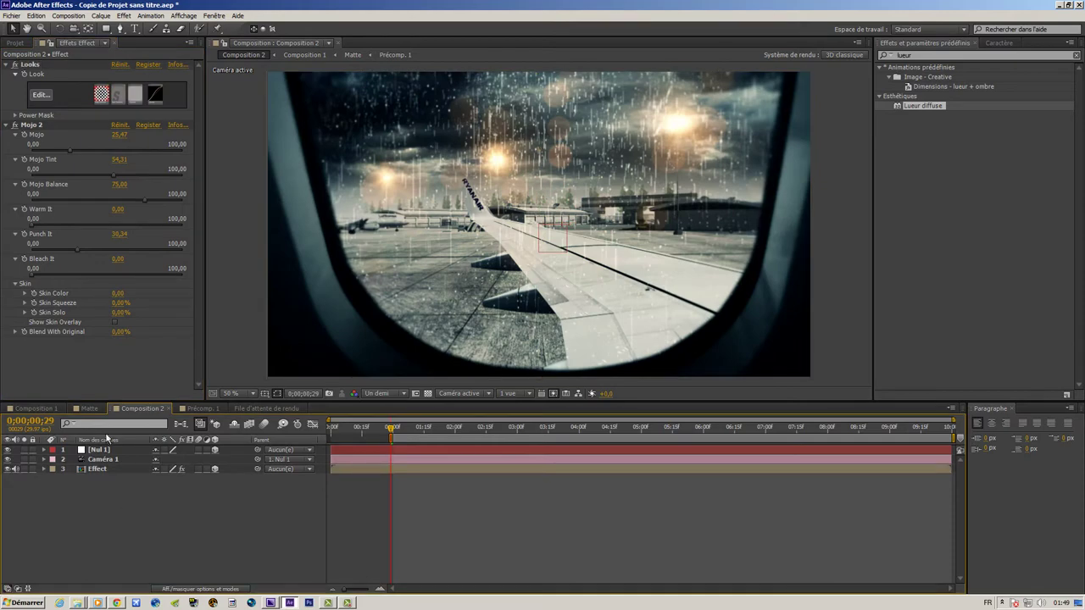
Reopen Looks, expand the Tints and Stock Emulation categories, and try the AG Film Stock look
click(39, 94)
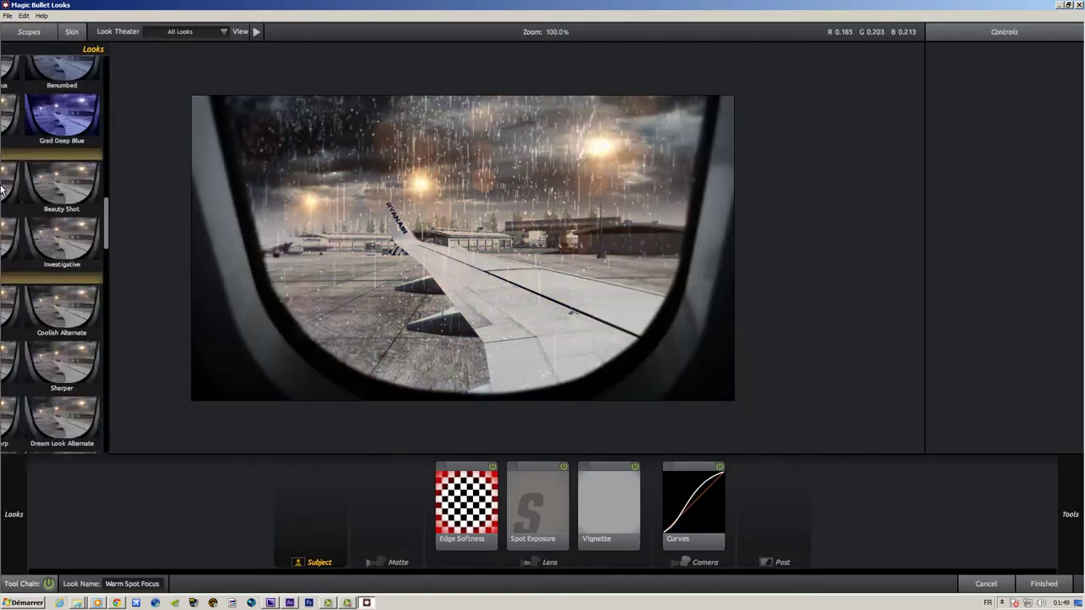
mouse_move(4, 231)
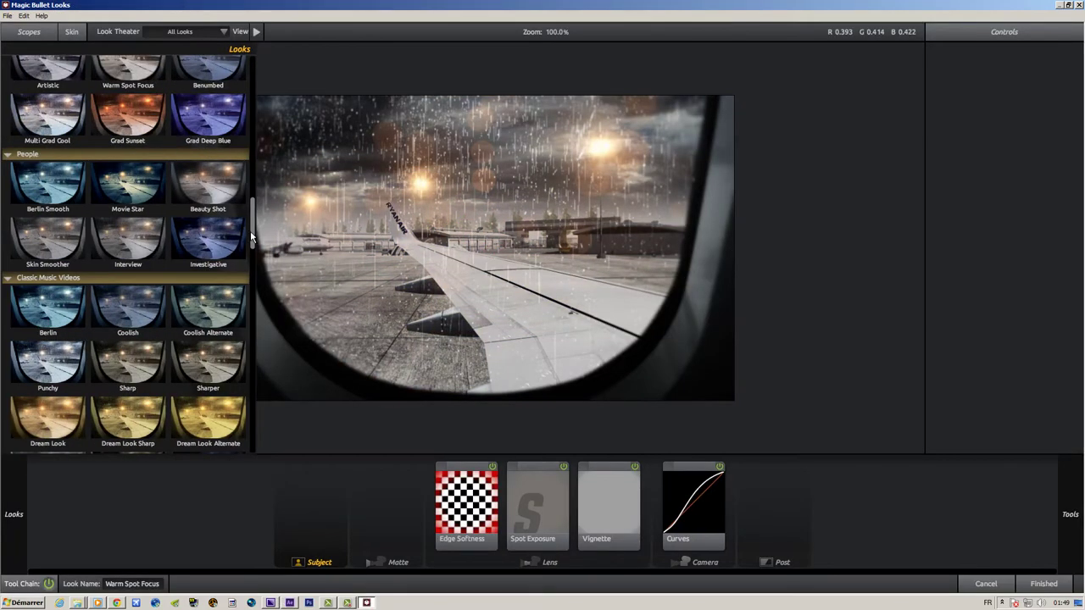
drag(251, 238, 260, 391)
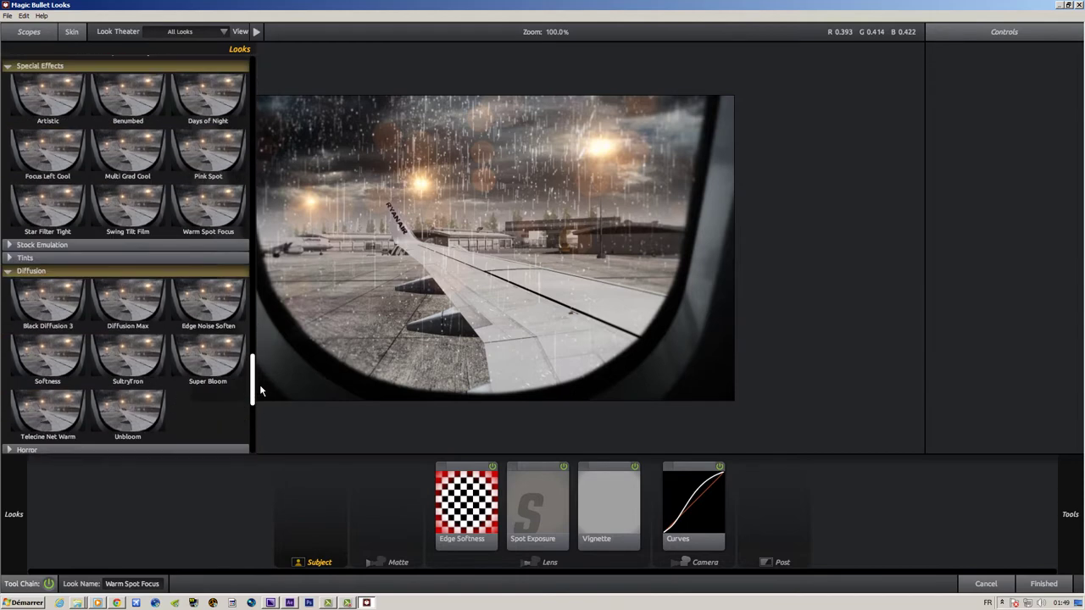
scroll(170, 356, up, 1)
click(112, 303)
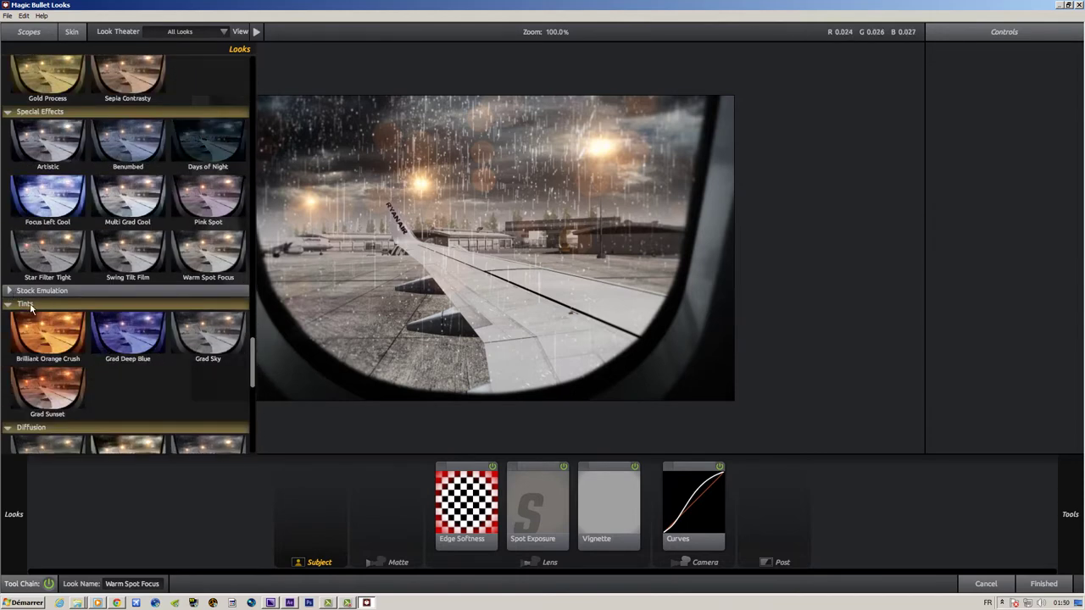
click(9, 292)
click(64, 339)
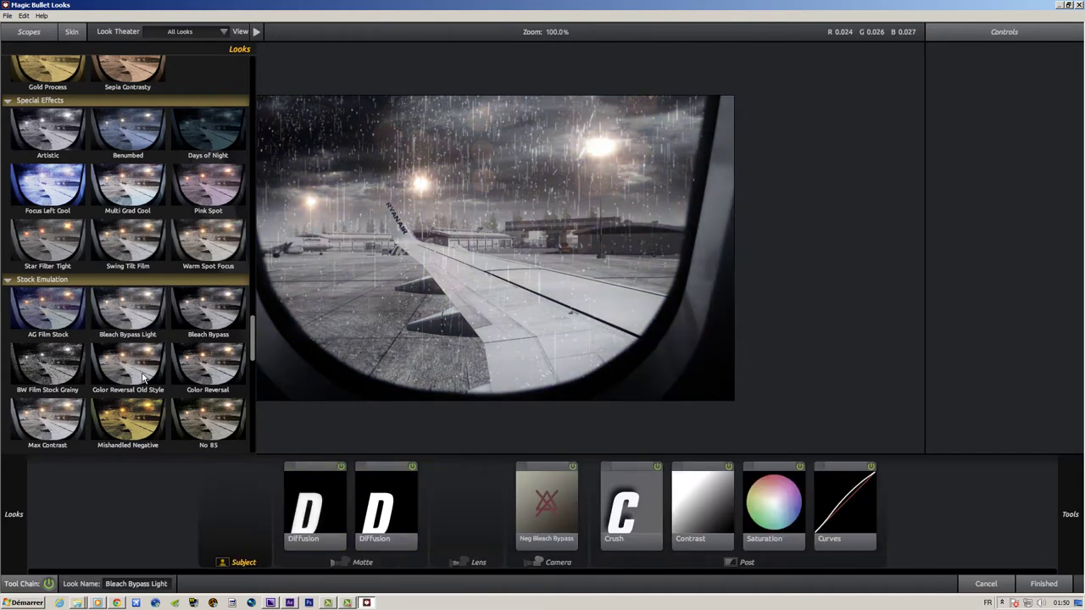
Pick the Miami look from further down the list and finish the edit
scroll(132, 360, down, 2)
scroll(132, 356, down, 3)
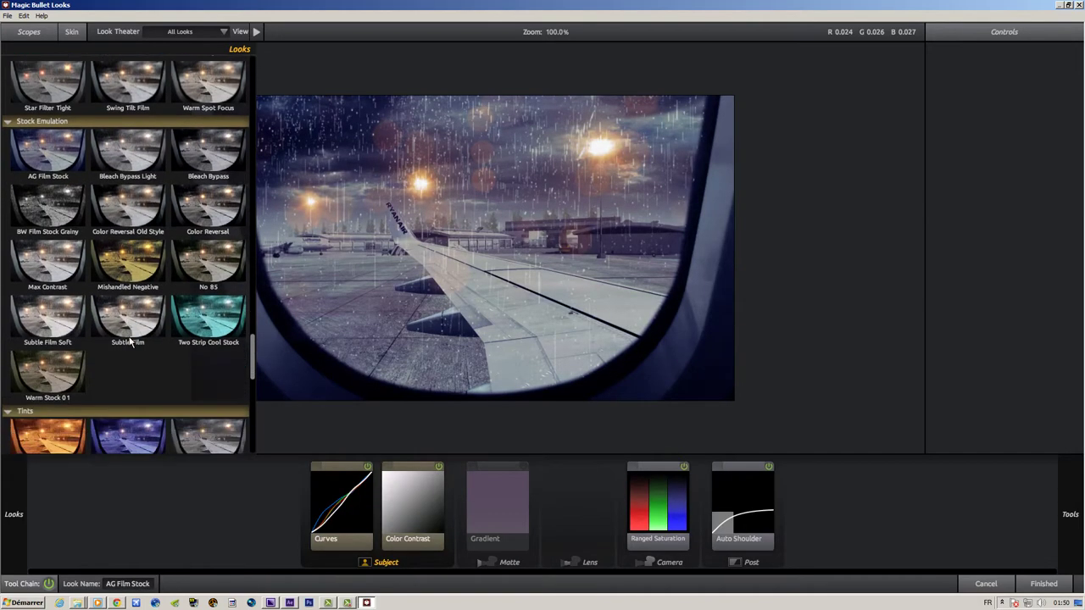
scroll(133, 348, down, 3)
scroll(133, 342, down, 1)
scroll(133, 342, down, 3)
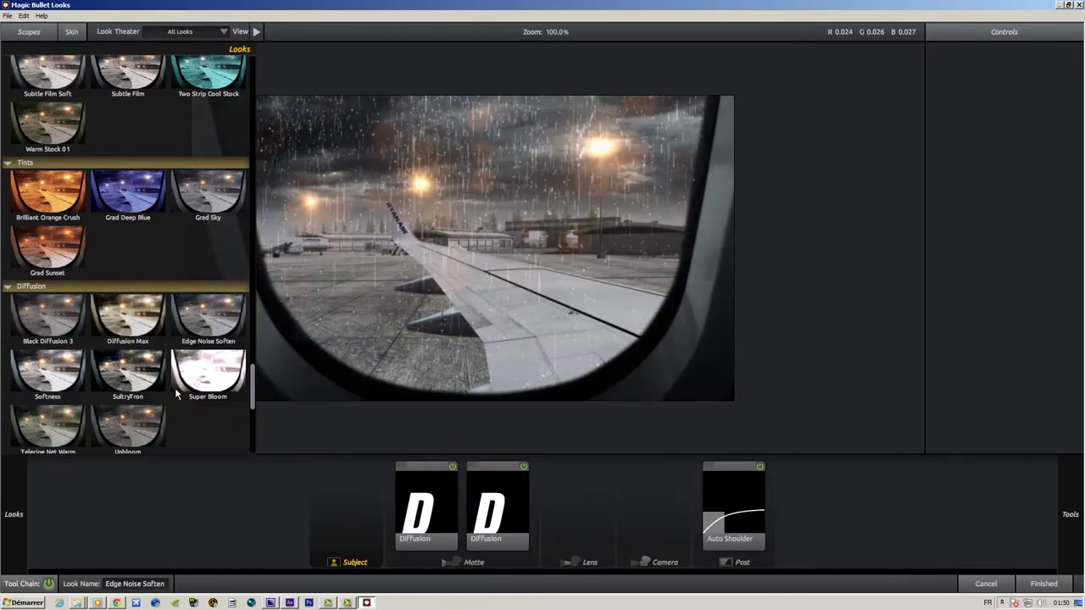
scroll(156, 339, down, 3)
scroll(146, 339, down, 2)
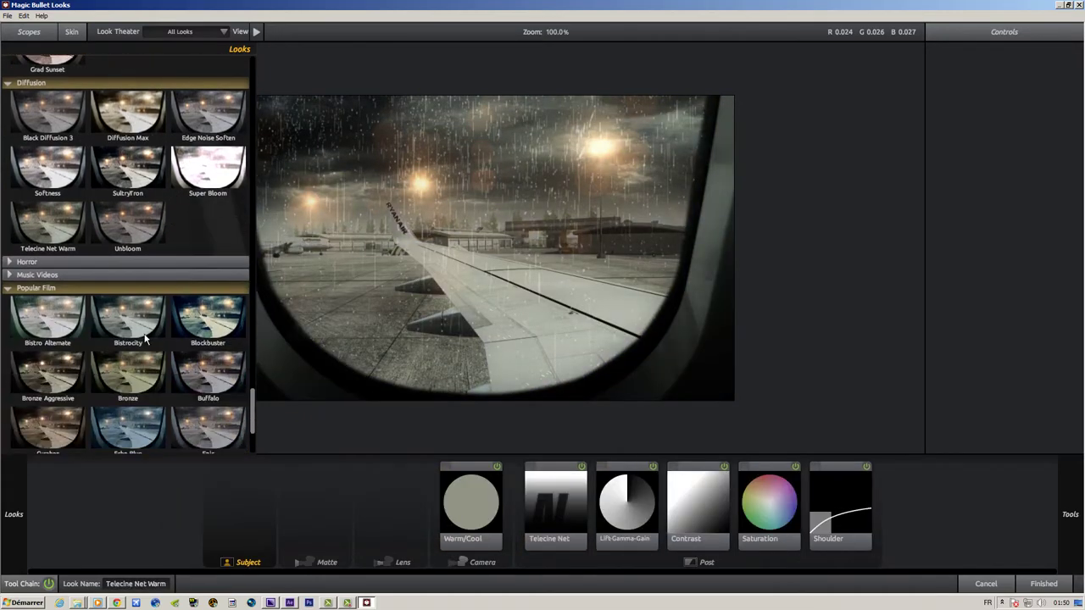
scroll(187, 369, down, 1)
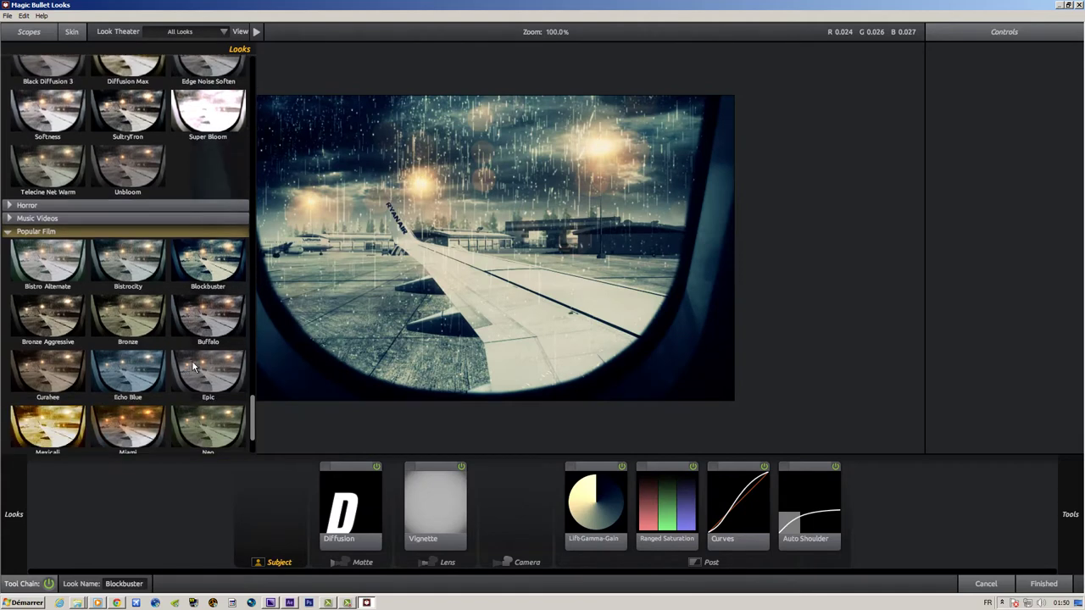
scroll(187, 373, down, 1)
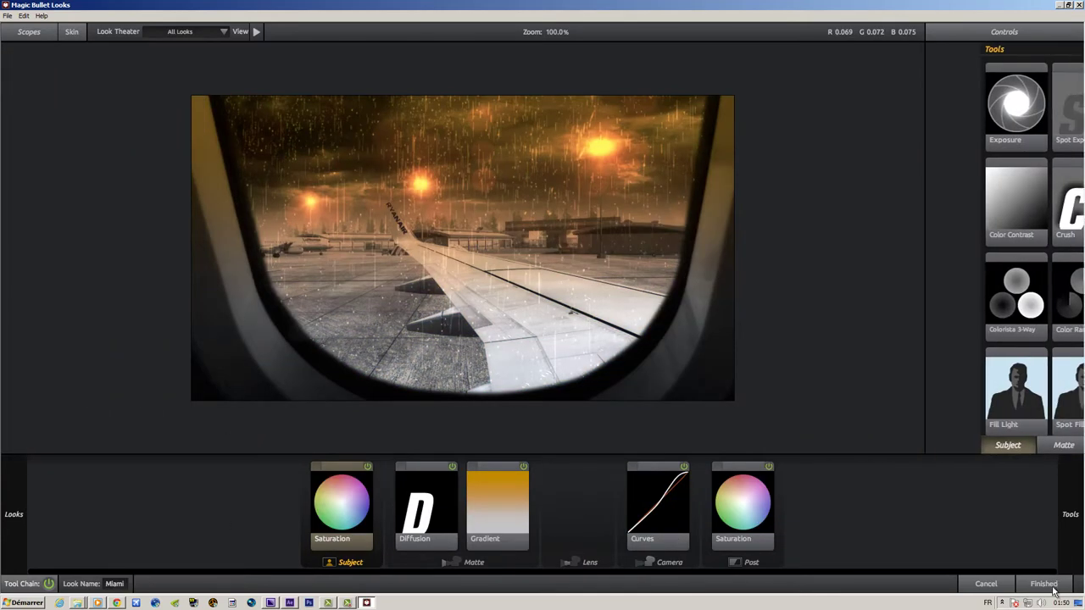
click(1044, 583)
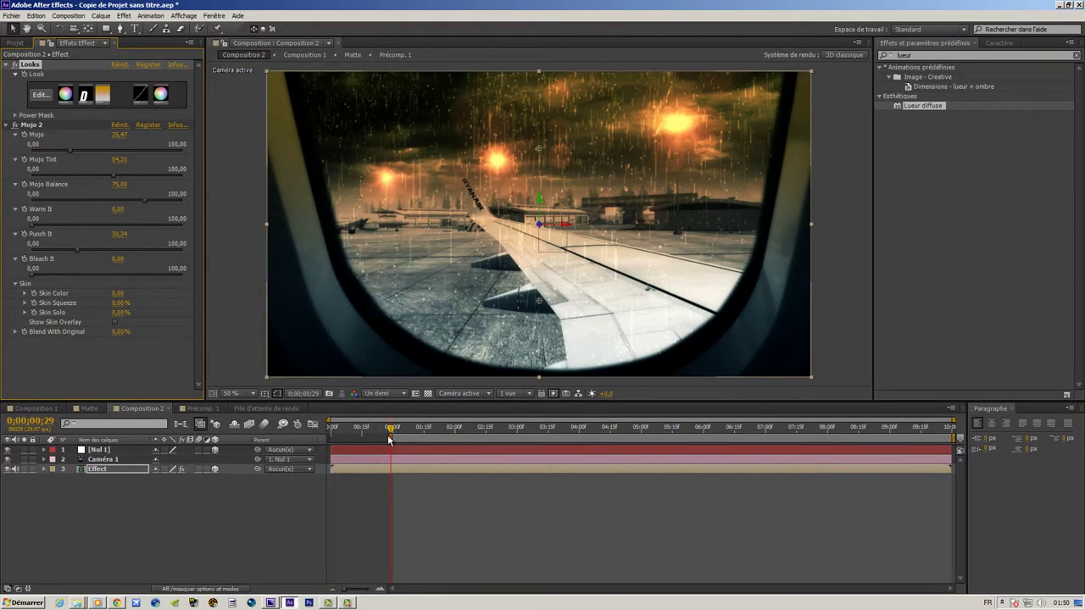
Scrub to about two seconds, undo the last two grade changes, and switch to Composition 1
mouse_move(395, 437)
mouse_down()
mouse_move(468, 441)
mouse_move(454, 439)
mouse_up()
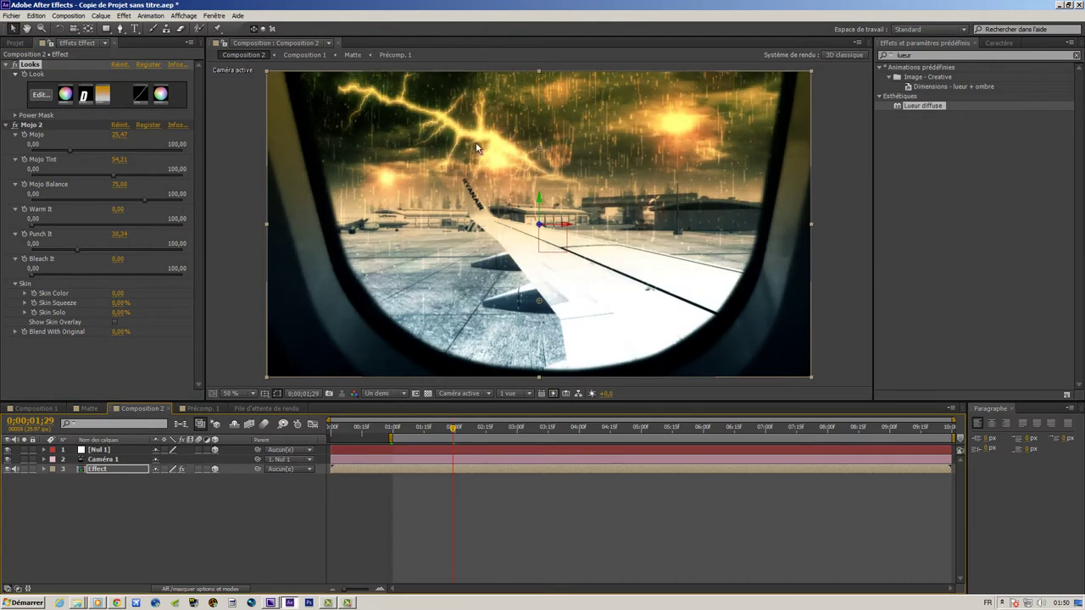
click(35, 15)
click(51, 25)
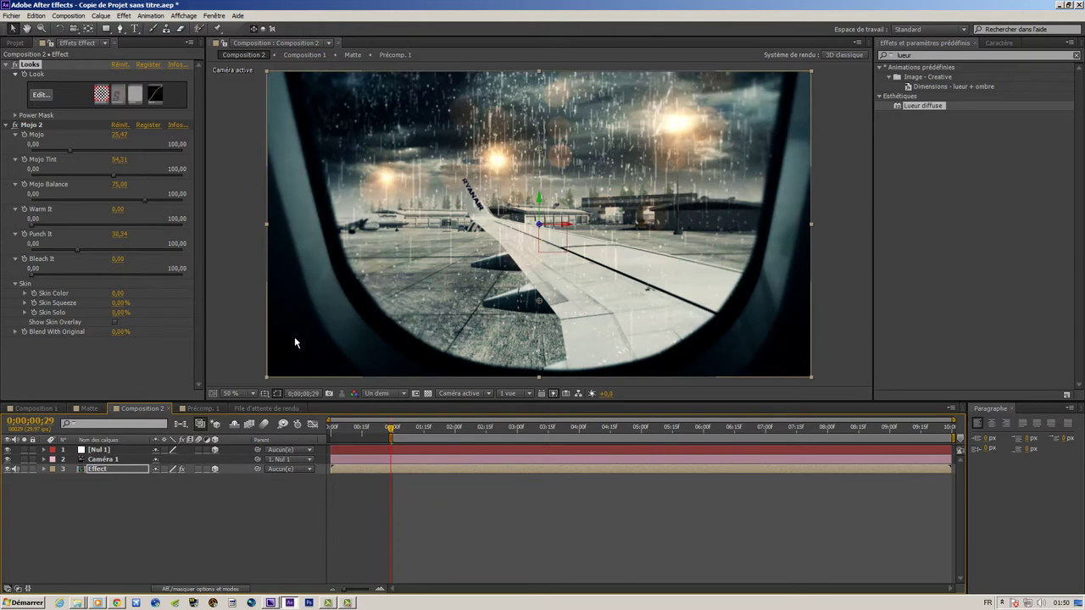
click(37, 408)
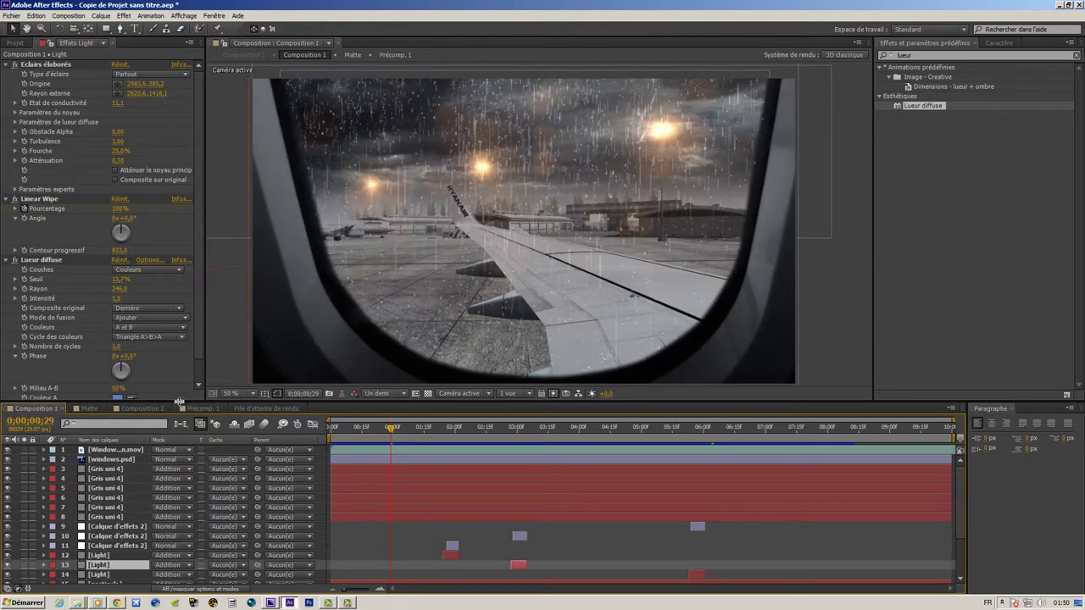
Hide all Composition 1 layers, briefly toggle Dark_Sky.jpg, then open the Matte composition
drag(179, 403, 183, 336)
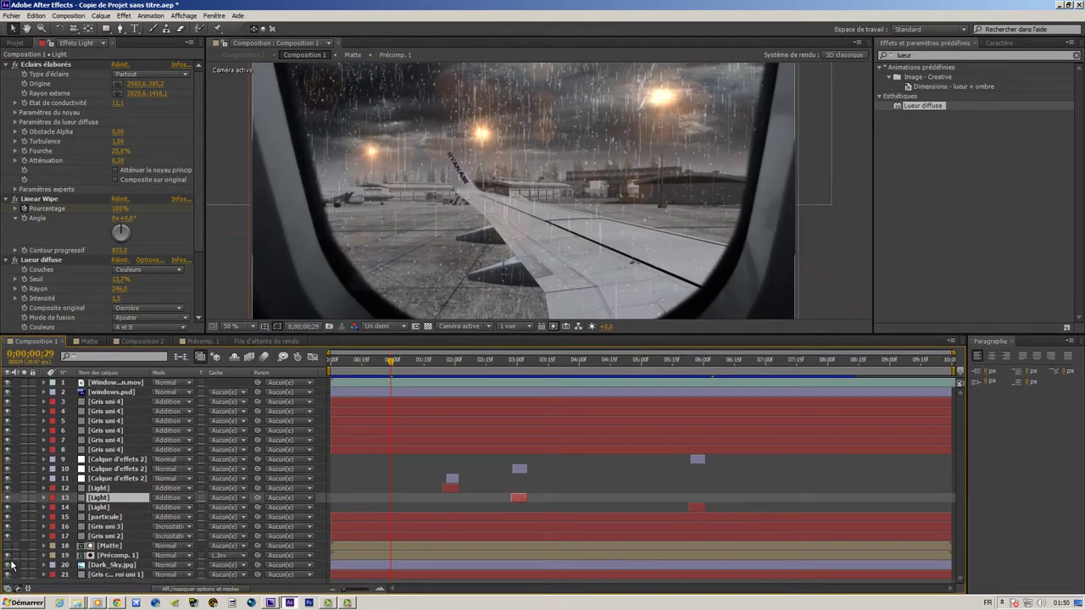
drag(8, 535, 9, 382)
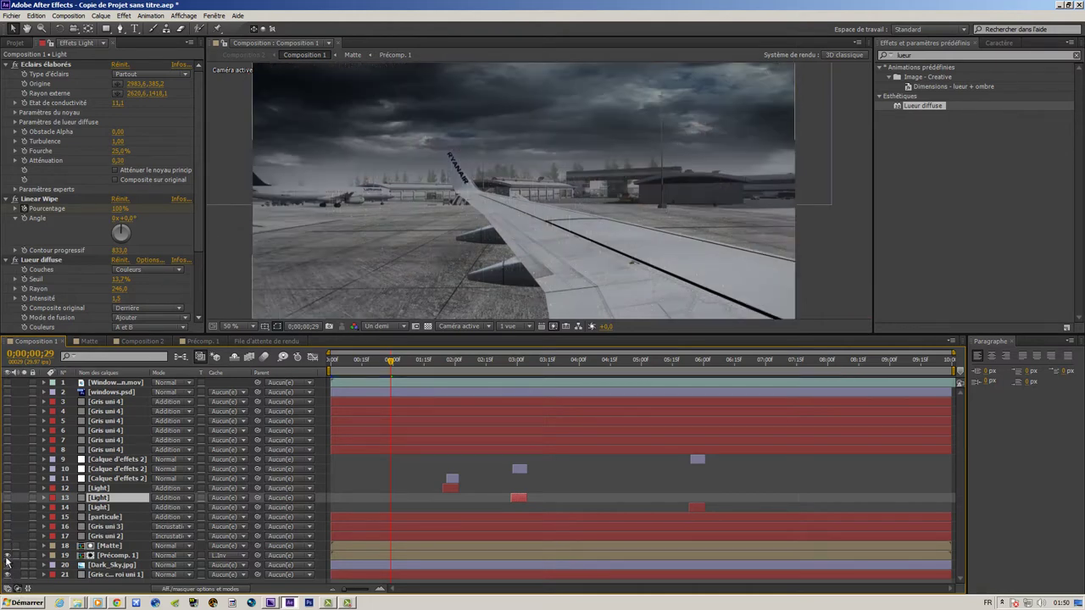
drag(7, 557, 8, 575)
click(8, 565)
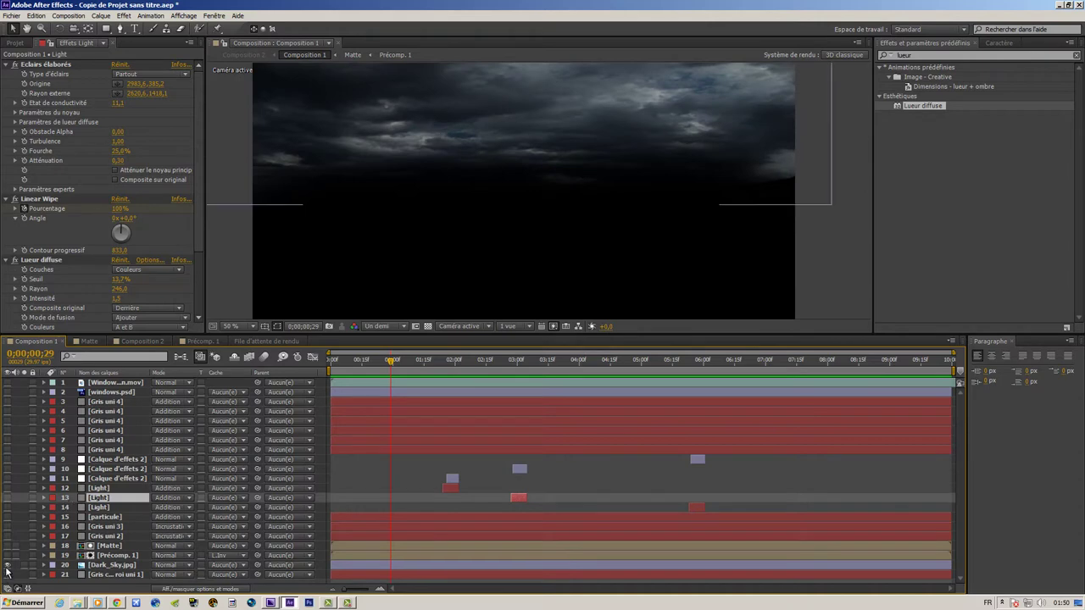
click(8, 564)
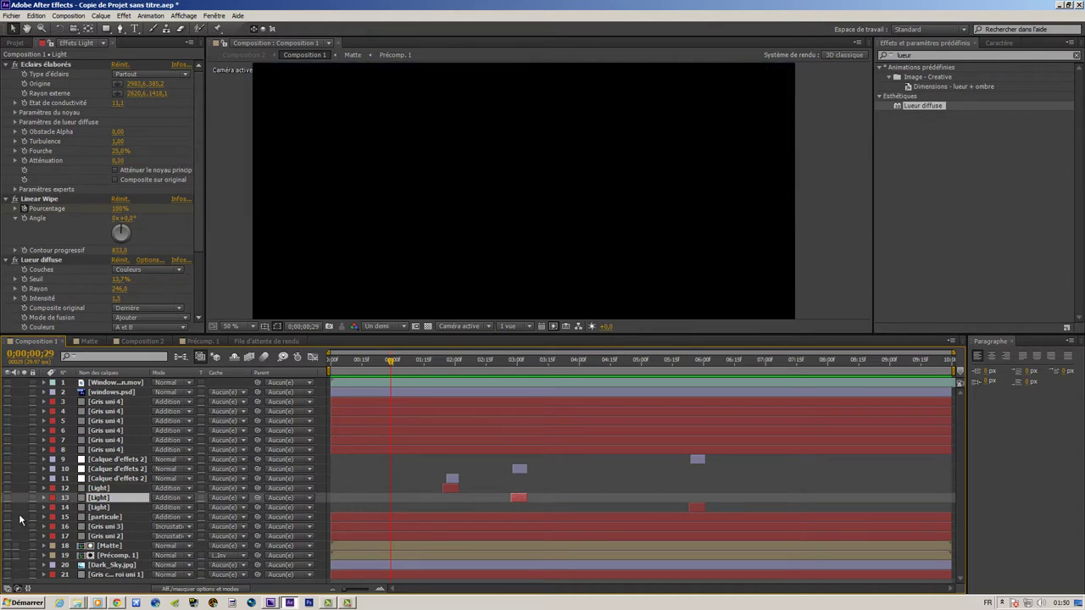
click(88, 340)
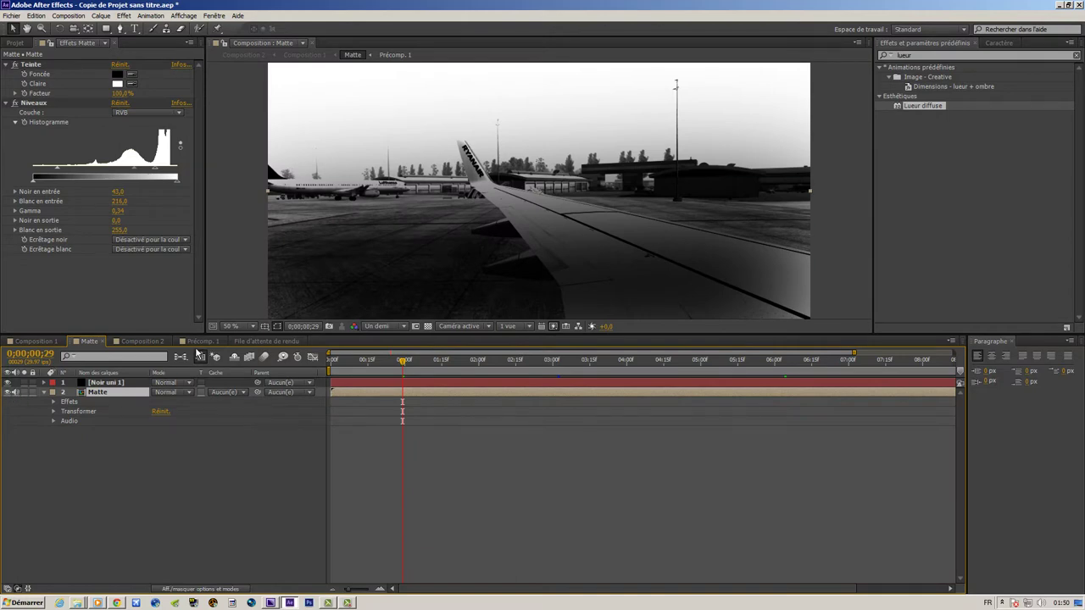
Try raising the Matte Levels black input, undo it back to 43, and return to Composition 1
drag(195, 336, 193, 420)
mouse_move(403, 442)
mouse_down()
mouse_move(514, 444)
mouse_move(389, 458)
mouse_up()
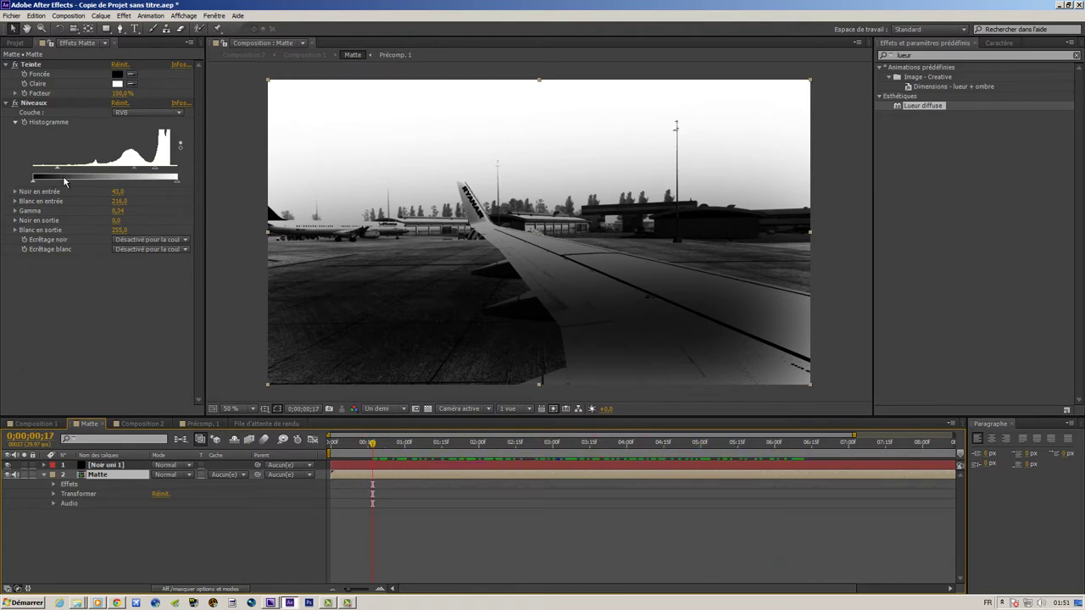
drag(57, 174, 76, 182)
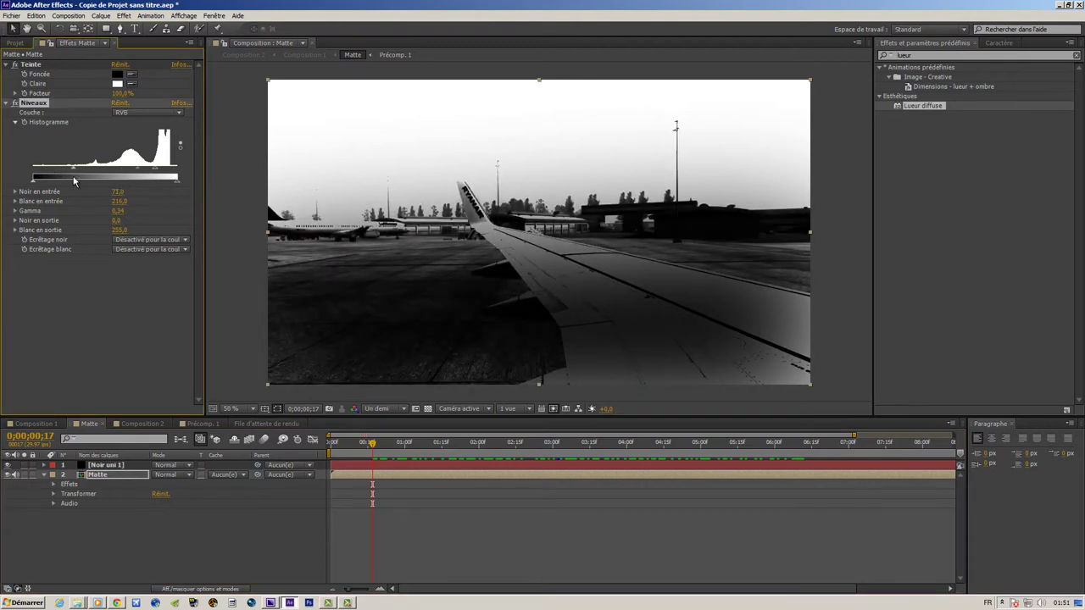
click(36, 16)
click(51, 26)
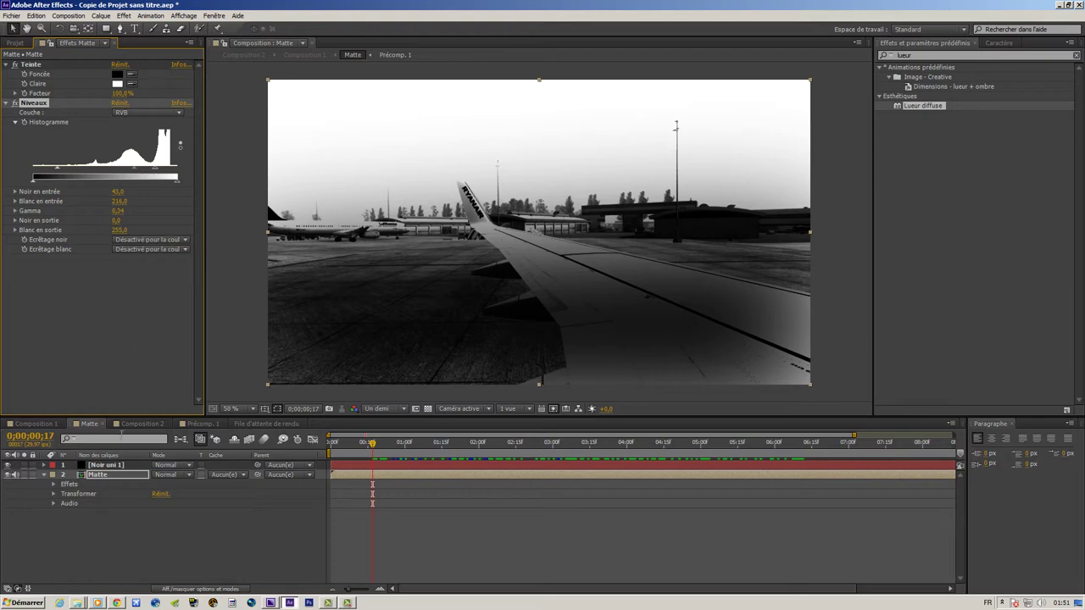
click(41, 424)
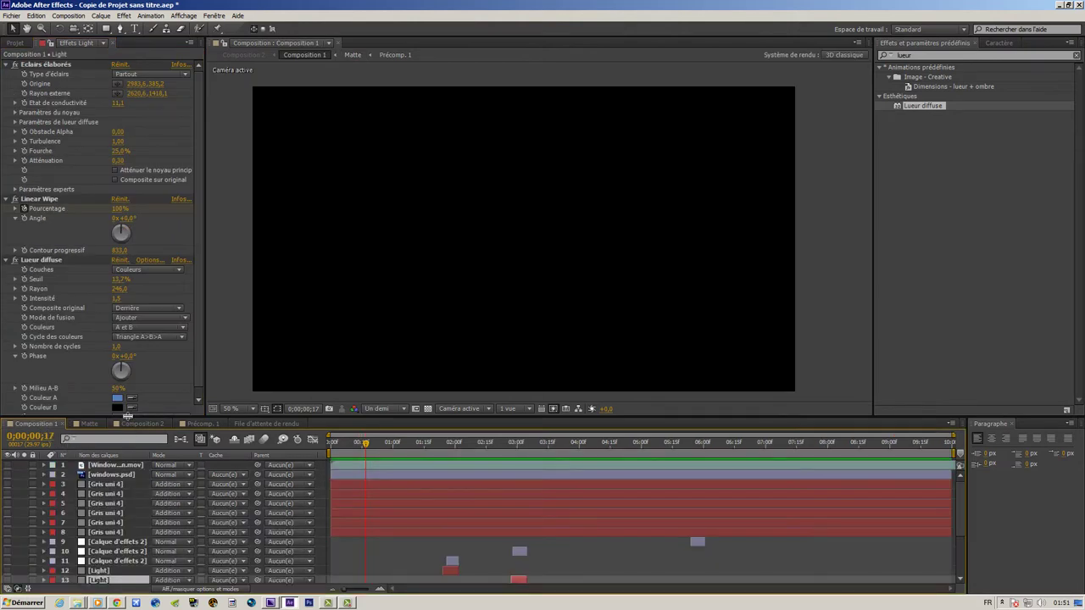
Check the Matte composition, then show grey solid layer 21 and the Dark_Sky.jpg sky
drag(127, 416, 132, 373)
double_click(103, 572)
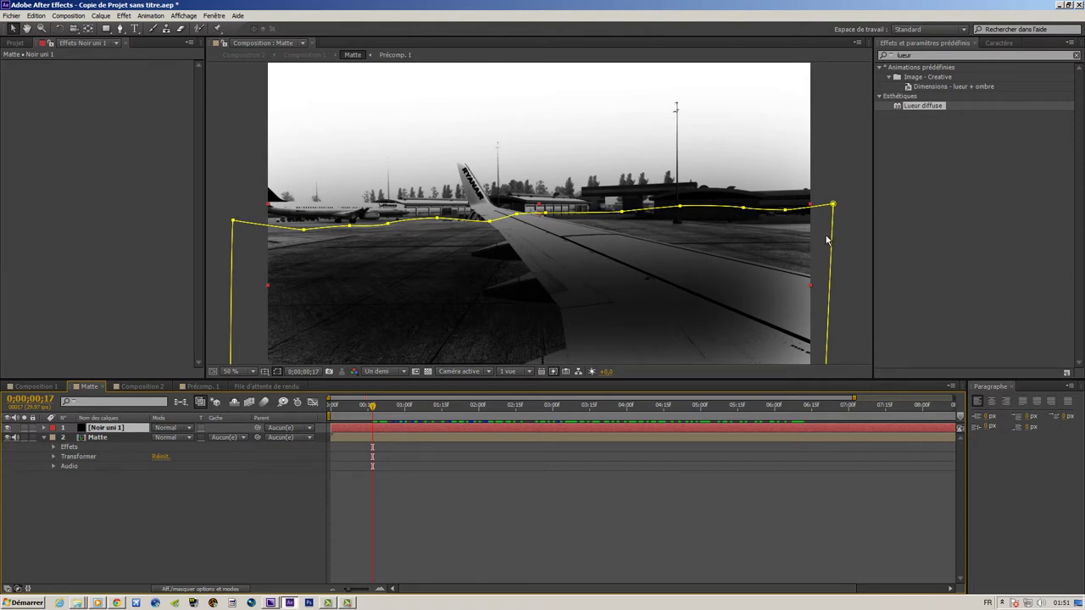
click(26, 386)
scroll(172, 509, down, 2)
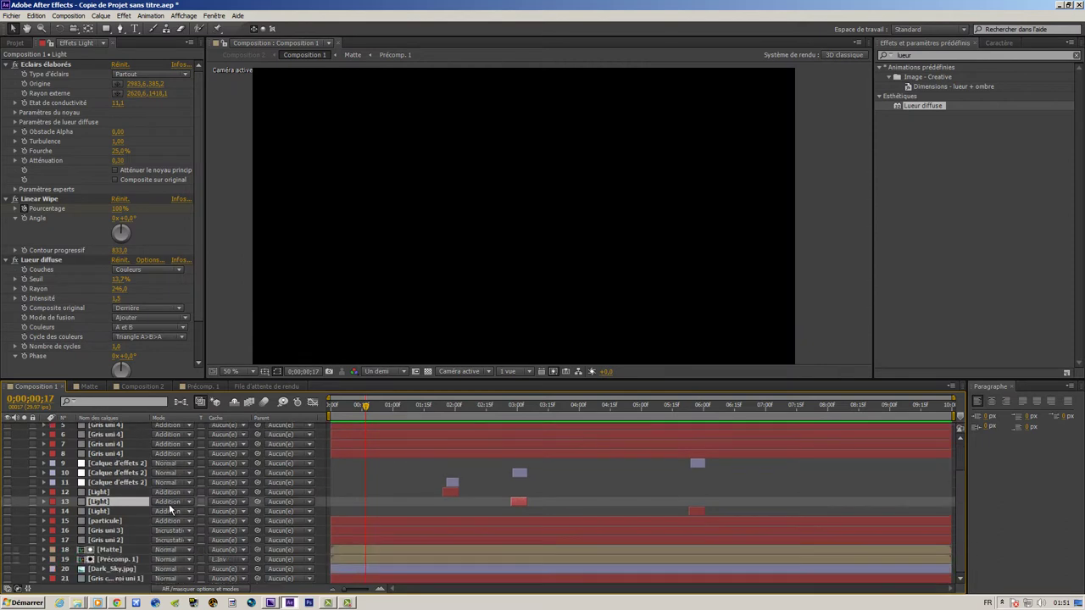
click(8, 580)
click(8, 569)
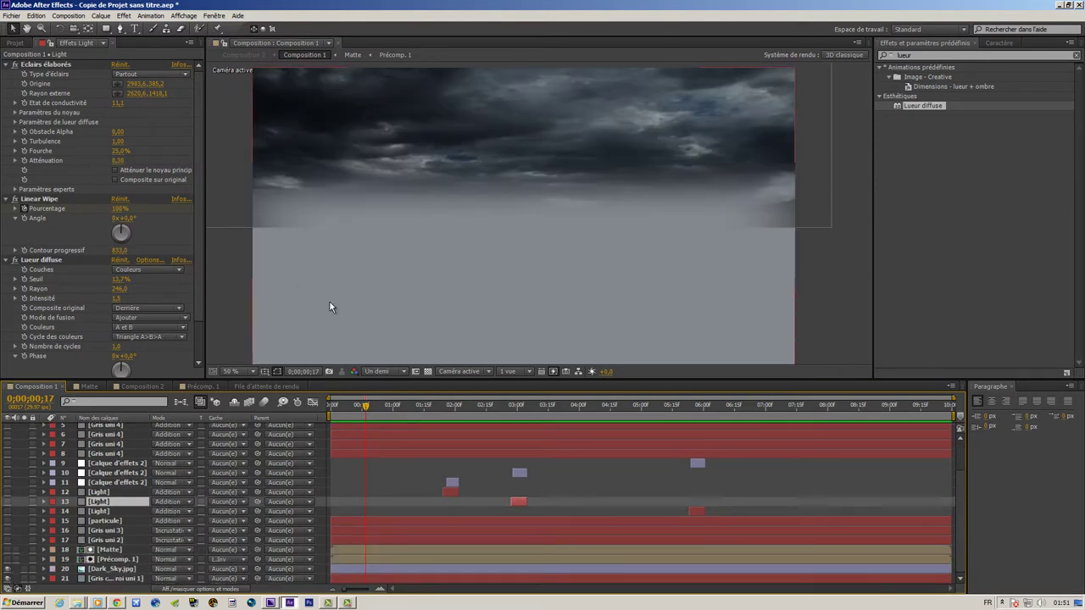
Show the Précomp. 1 wing footage, toggling it and the Matte layer to compare
click(8, 561)
click(8, 561)
click(9, 561)
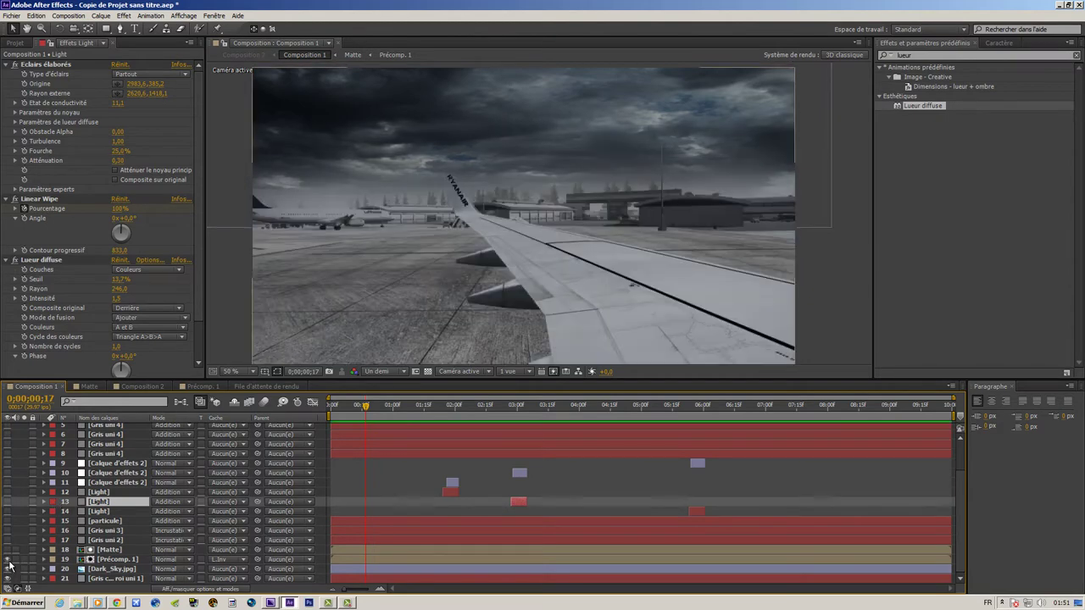
click(8, 560)
click(9, 561)
click(8, 561)
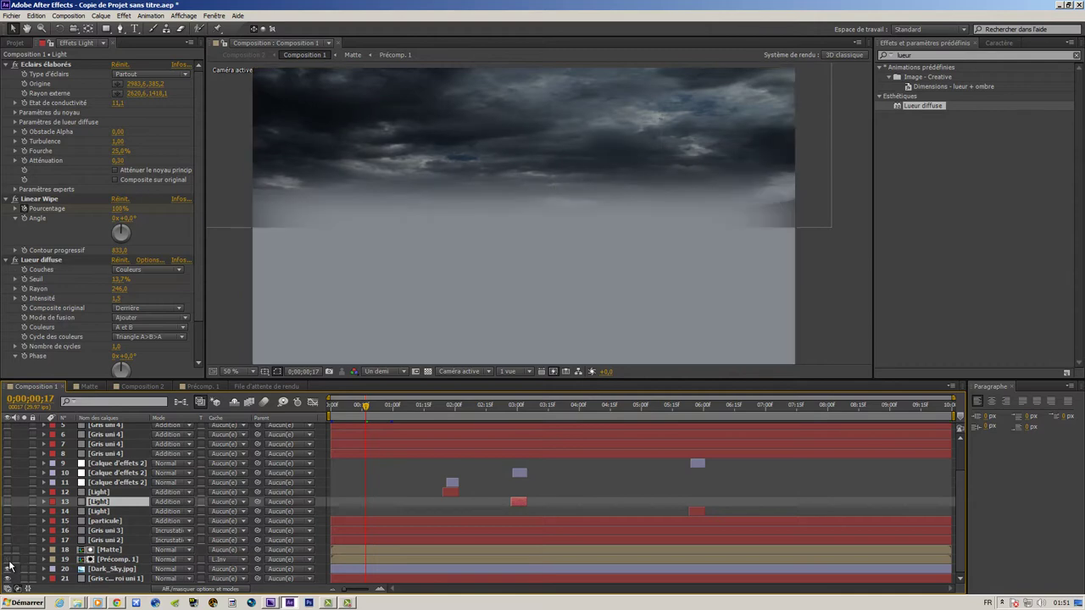
click(8, 561)
click(8, 550)
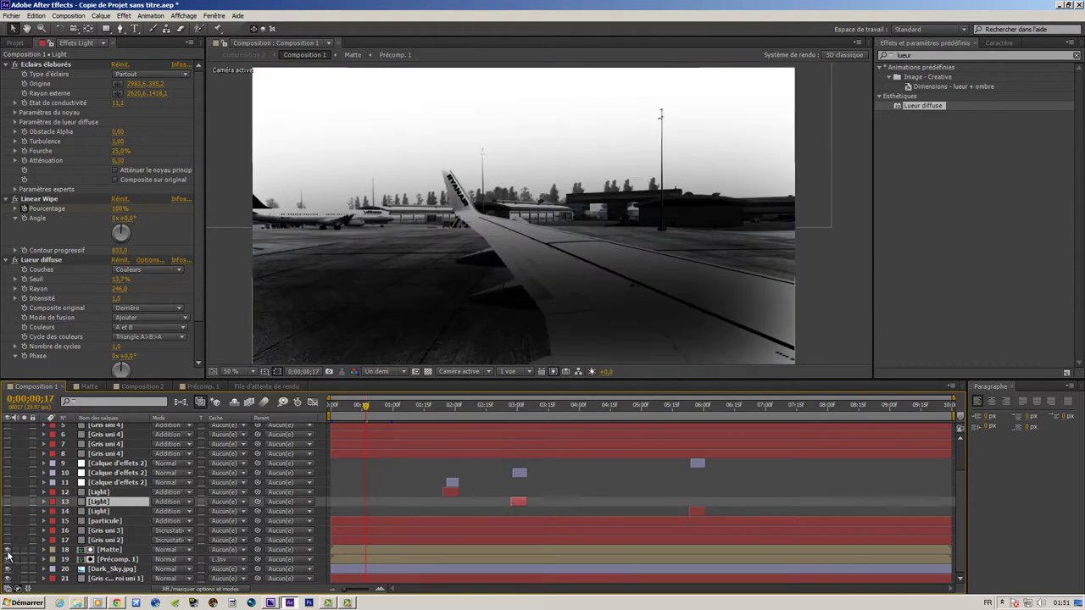
click(8, 550)
click(9, 550)
click(8, 550)
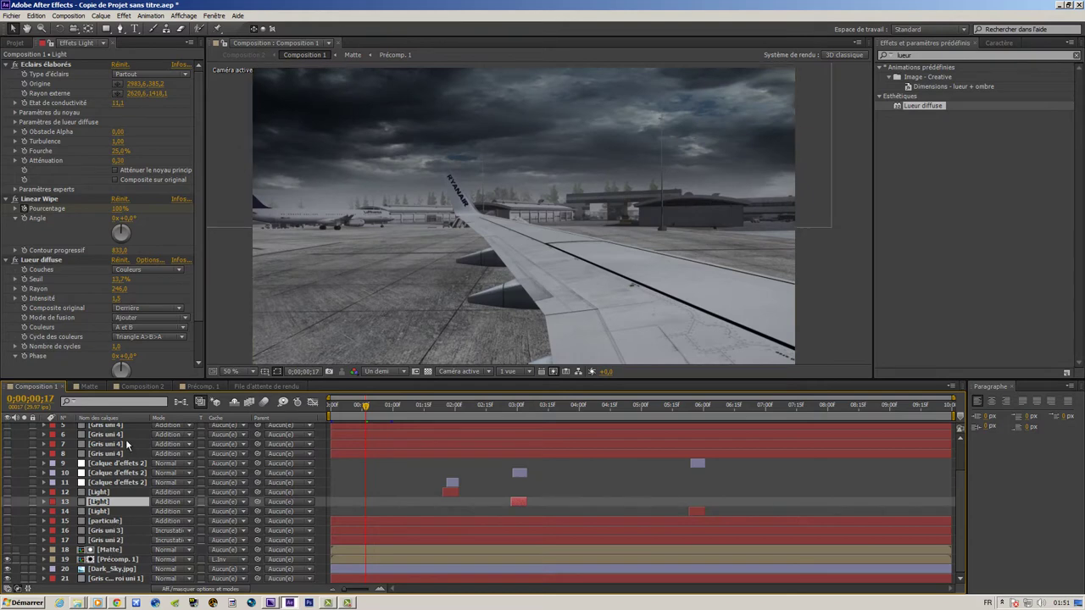
Inspect at 100% zoom and show grey solid layers 17 and 16 plus the particule rain layer
click(86, 388)
click(32, 387)
key(period)
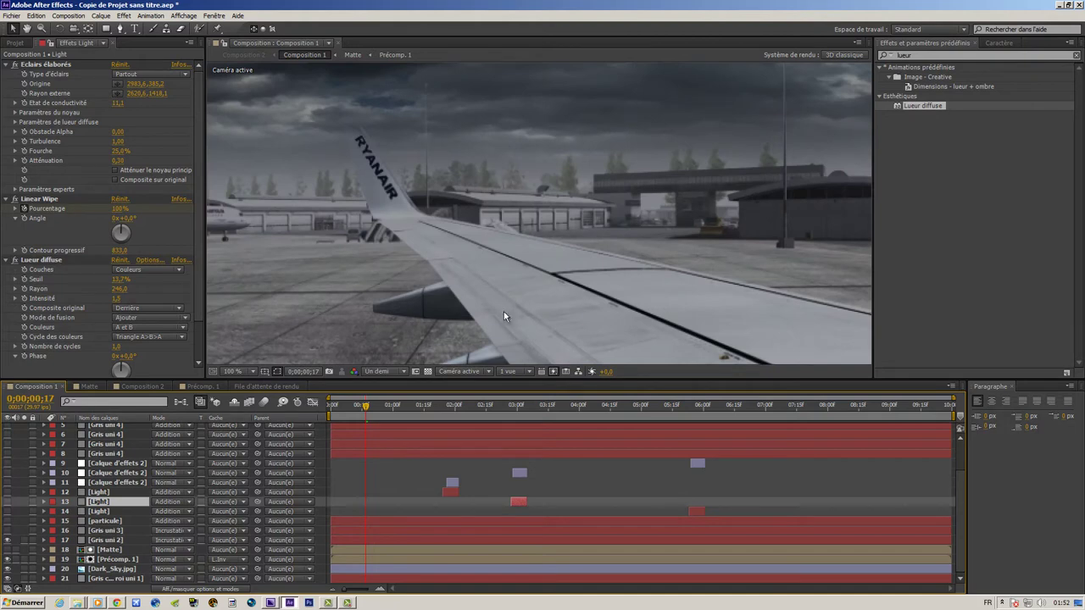
drag(504, 311, 580, 279)
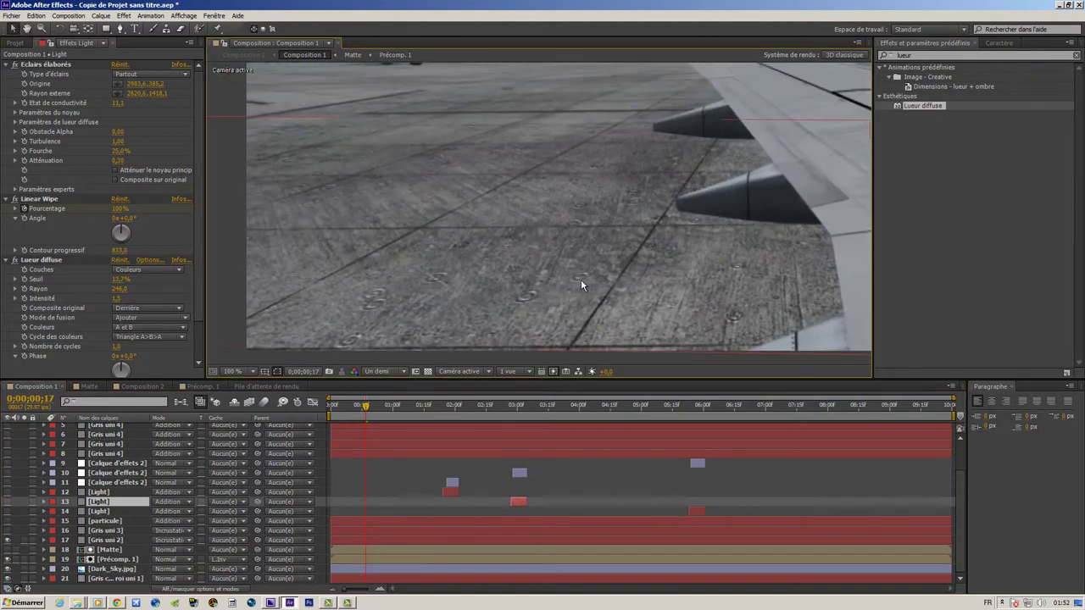
click(7, 540)
click(6, 530)
mouse_move(691, 225)
mouse_down()
mouse_move(275, 337)
mouse_move(384, 235)
mouse_up()
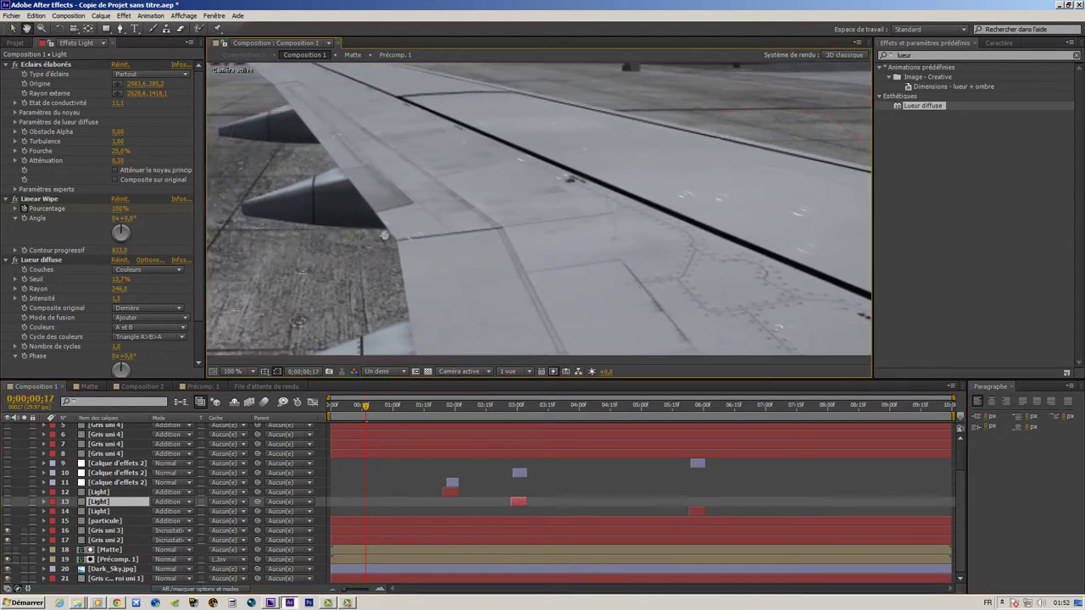
key(v)
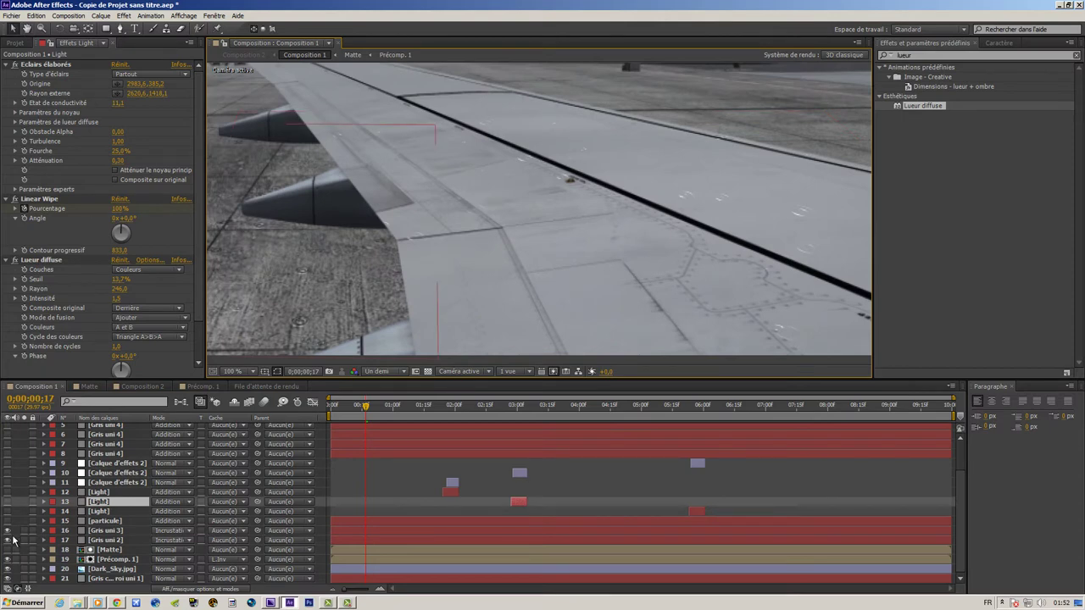
click(7, 521)
Refit the composition in a taller viewer and toggle the particule rain layer to compare
key(h)
scroll(417, 266, down, 5)
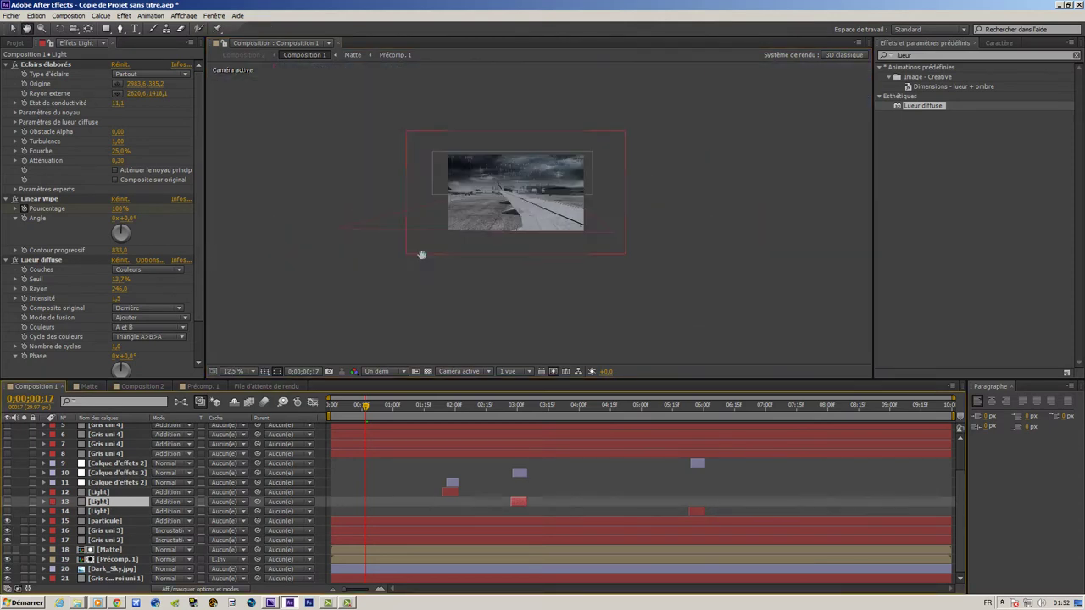
scroll(421, 251, up, 1)
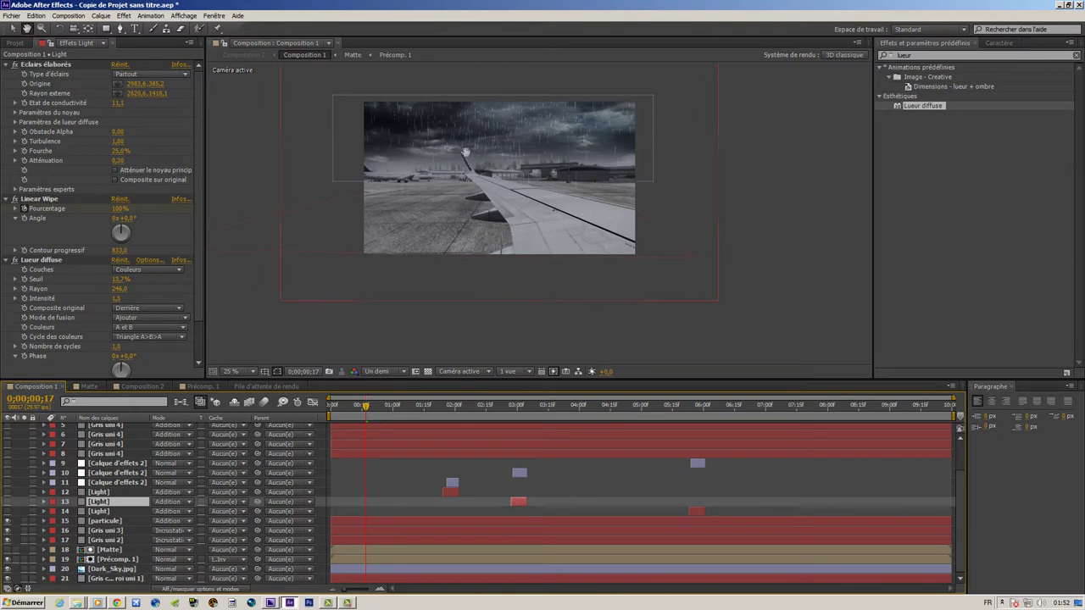
drag(453, 129, 492, 186)
scroll(504, 238, up, 3)
key(v)
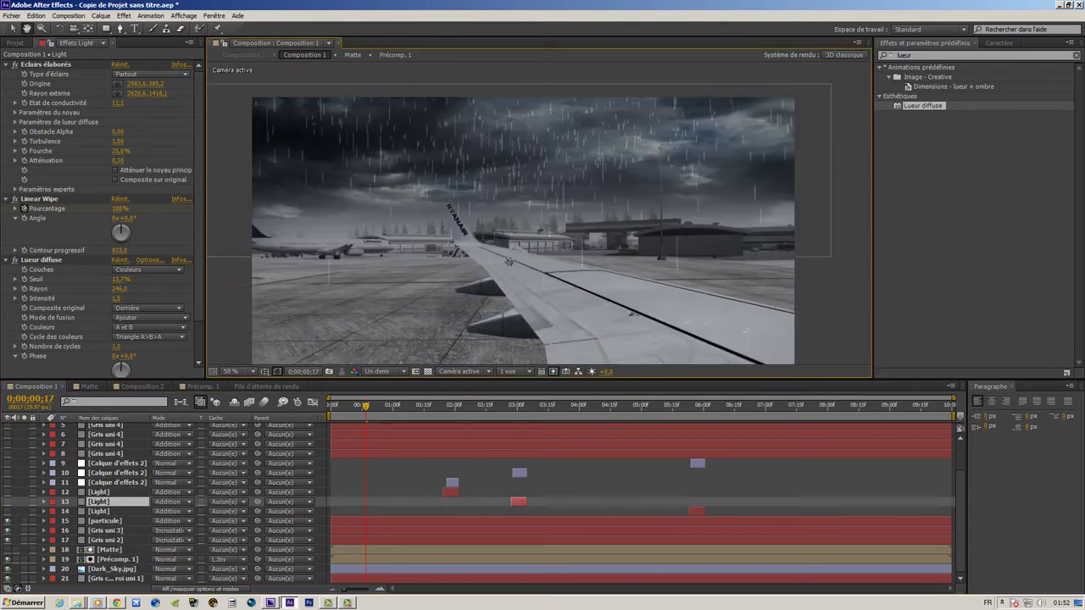
scroll(506, 259, down, 3)
scroll(506, 257, up, 3)
key(v)
drag(521, 379, 522, 441)
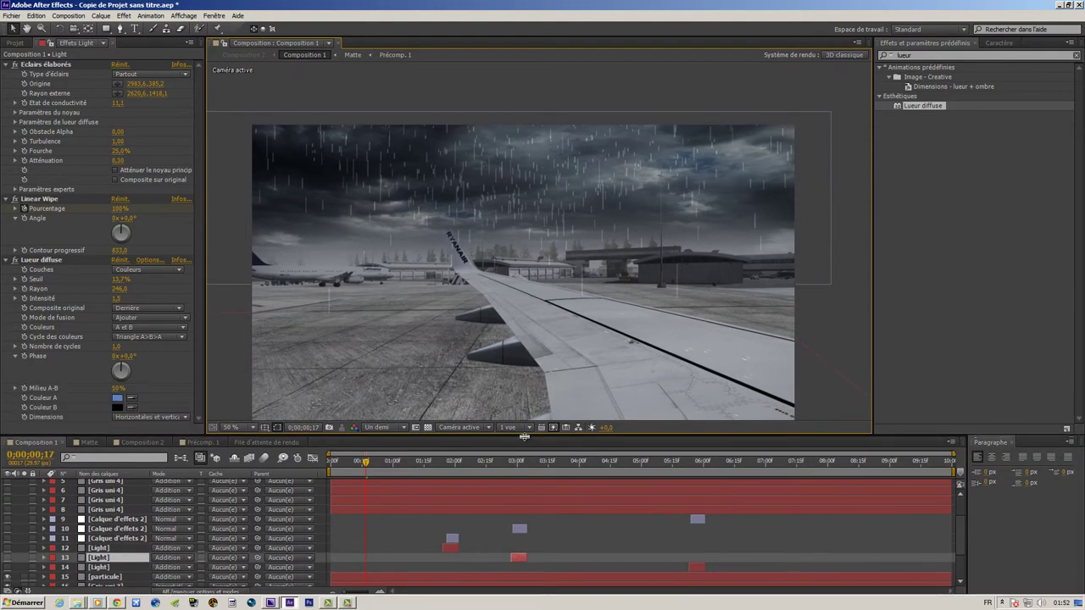
click(9, 583)
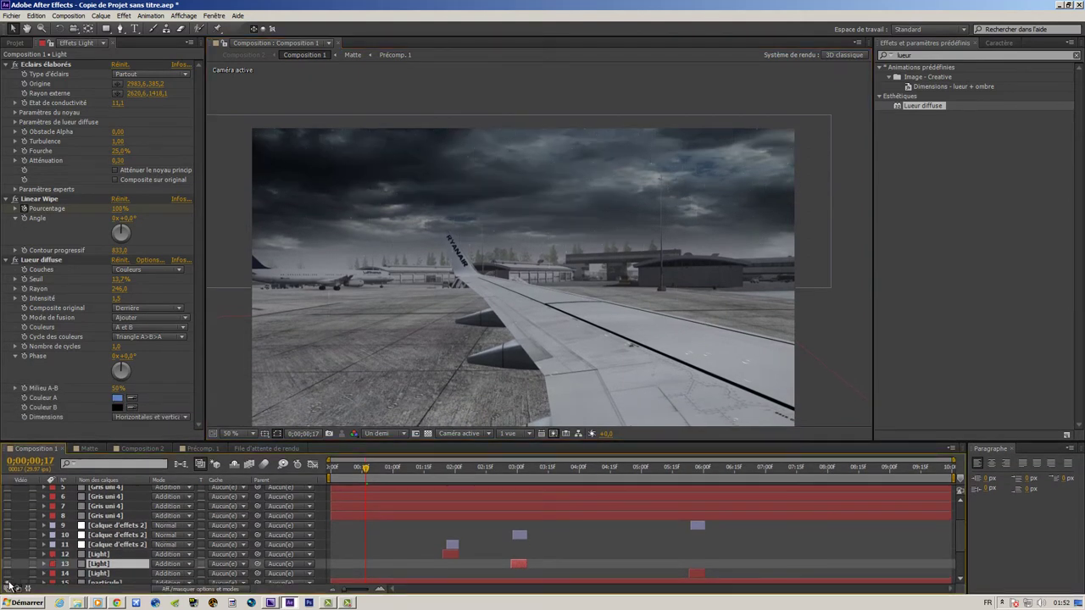
click(8, 583)
Show lightning layer 13 and effect/light layers 9–12, scrubbing to the frame where lightning strikes
drag(366, 467, 585, 467)
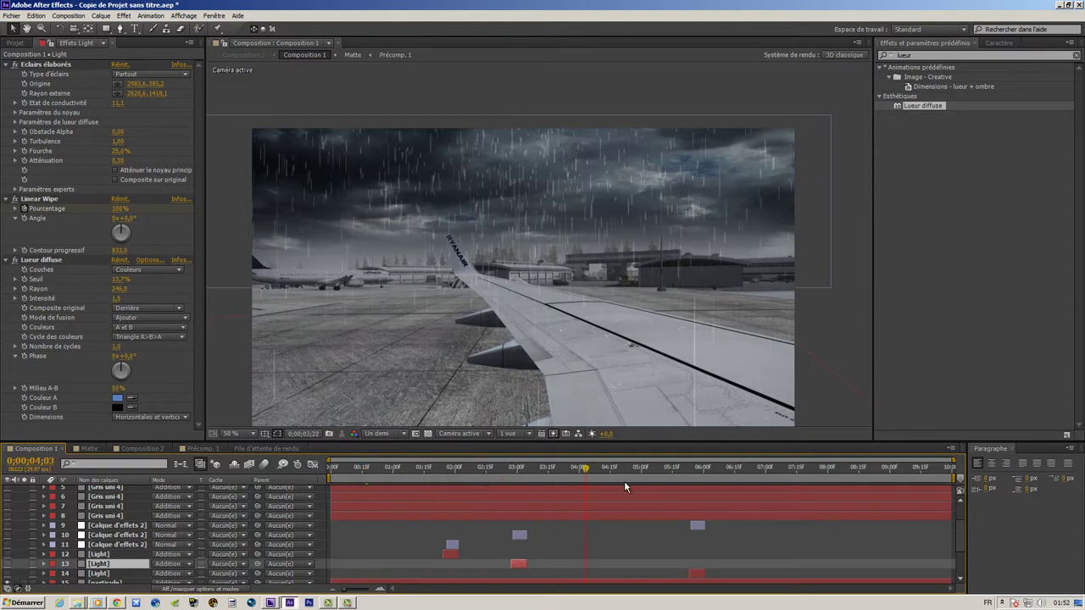
click(456, 467)
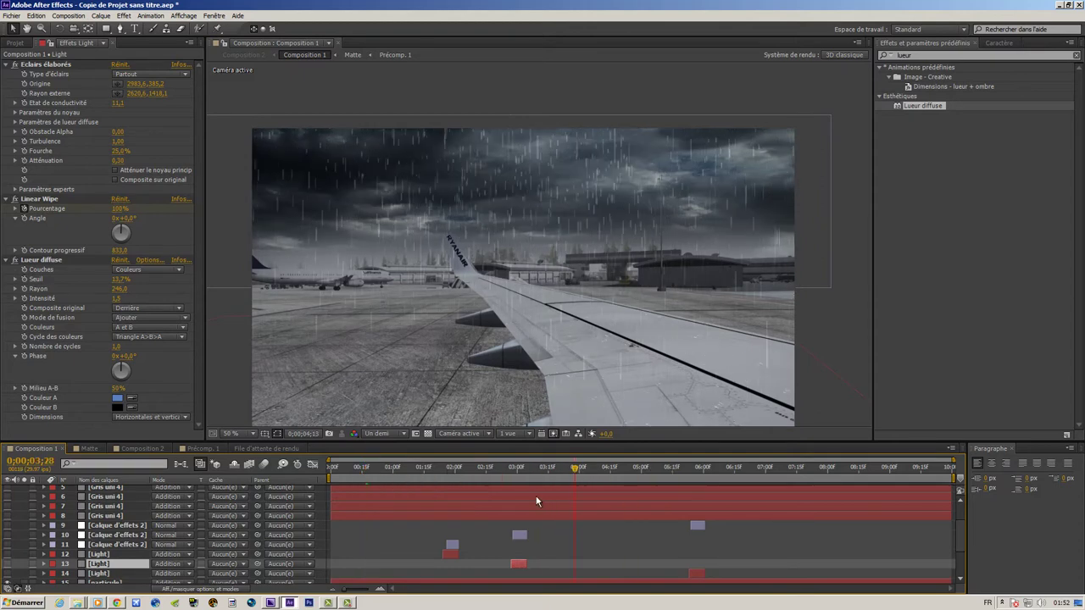
click(8, 562)
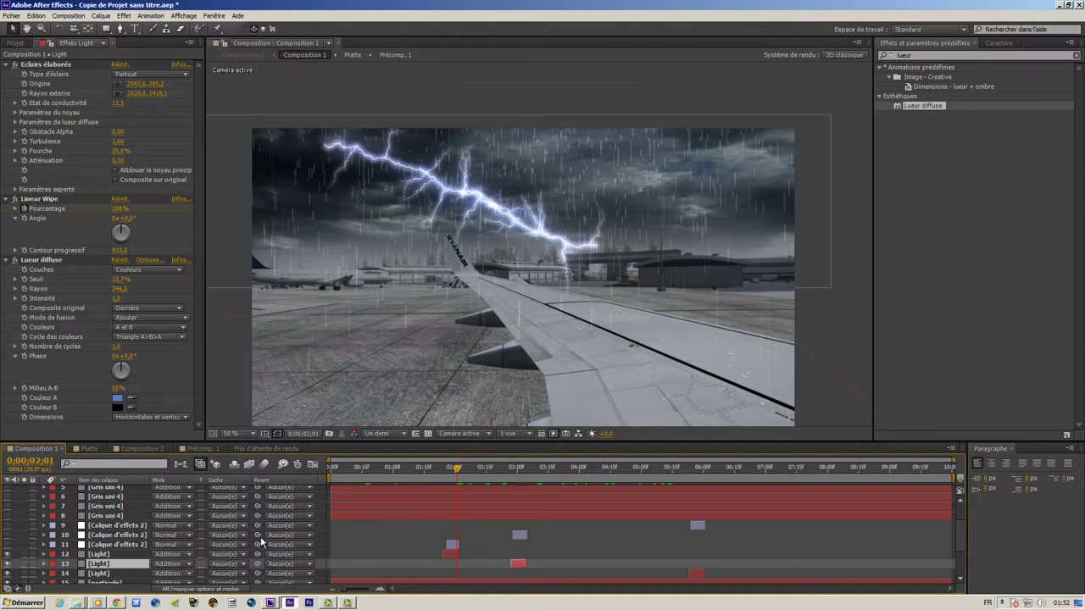
click(8, 563)
click(7, 565)
click(465, 480)
mouse_move(465, 480)
mouse_down()
mouse_move(453, 484)
mouse_move(526, 490)
mouse_move(414, 498)
mouse_up()
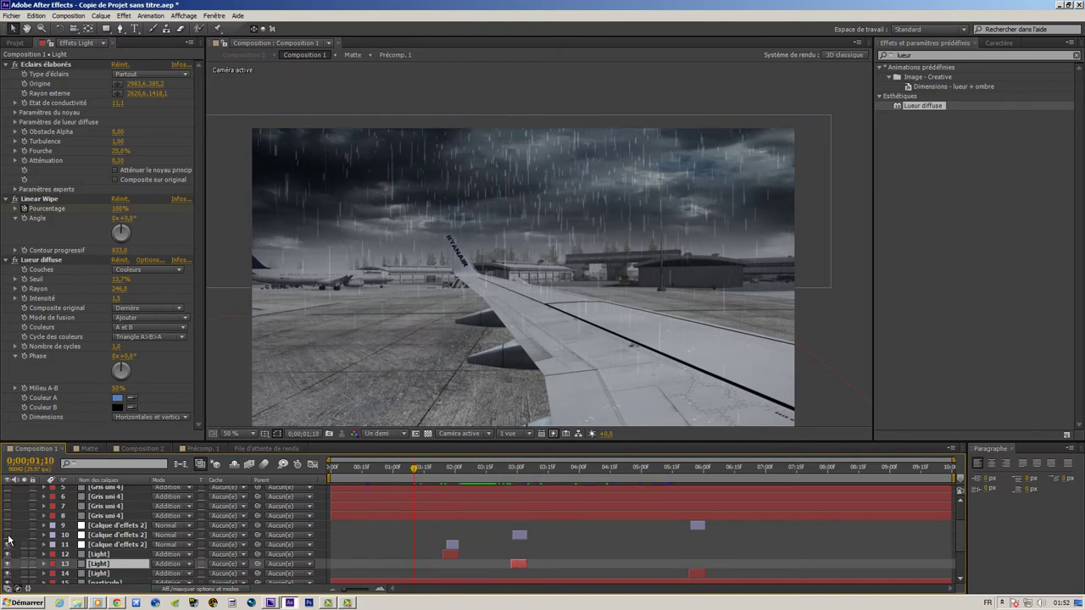
drag(9, 554, 9, 525)
click(419, 468)
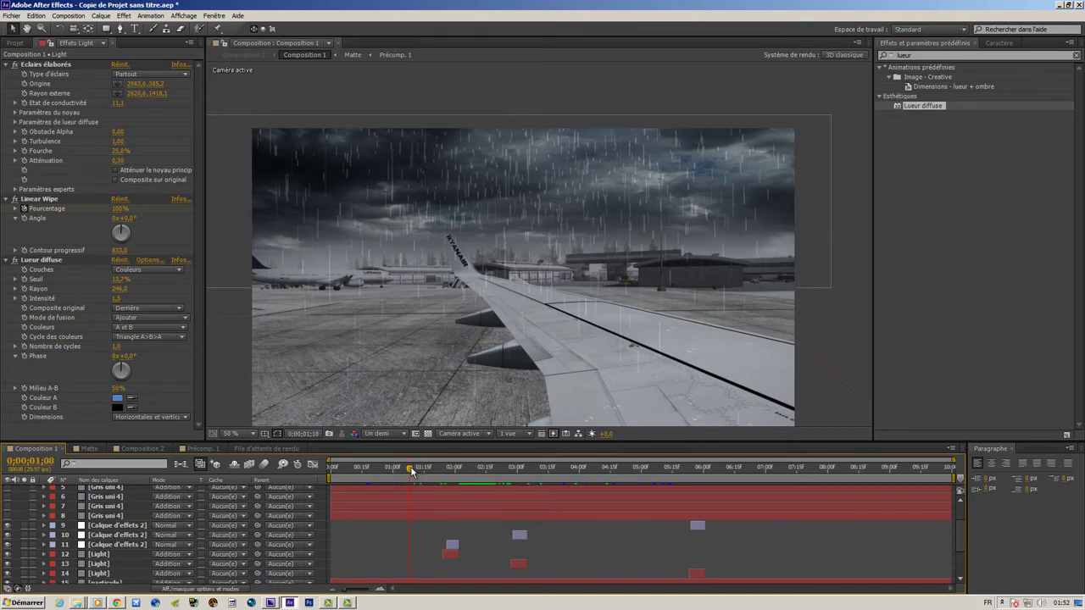
drag(419, 469, 450, 476)
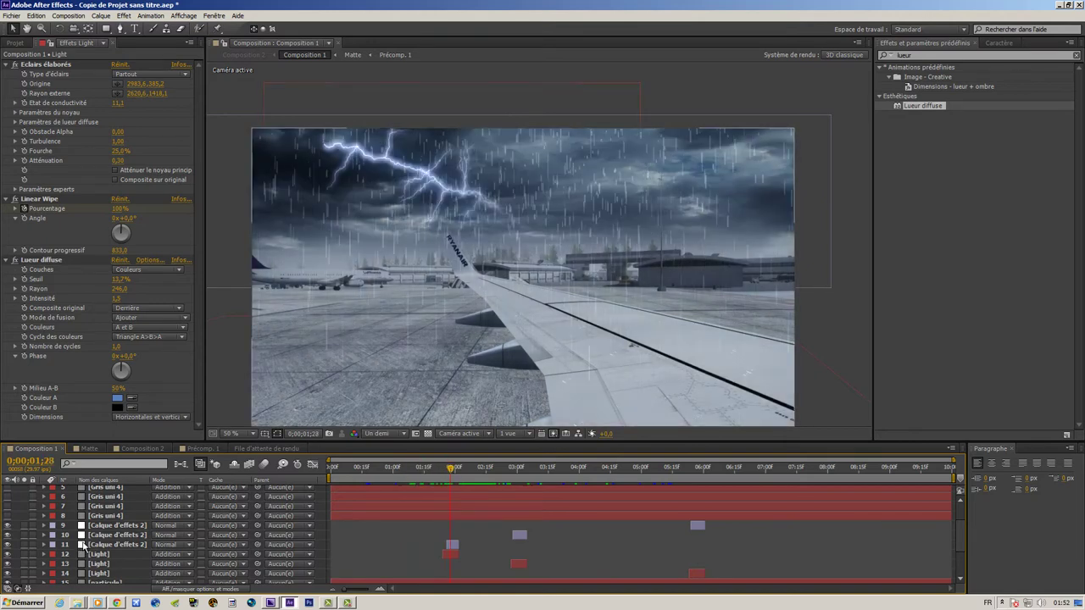
click(111, 545)
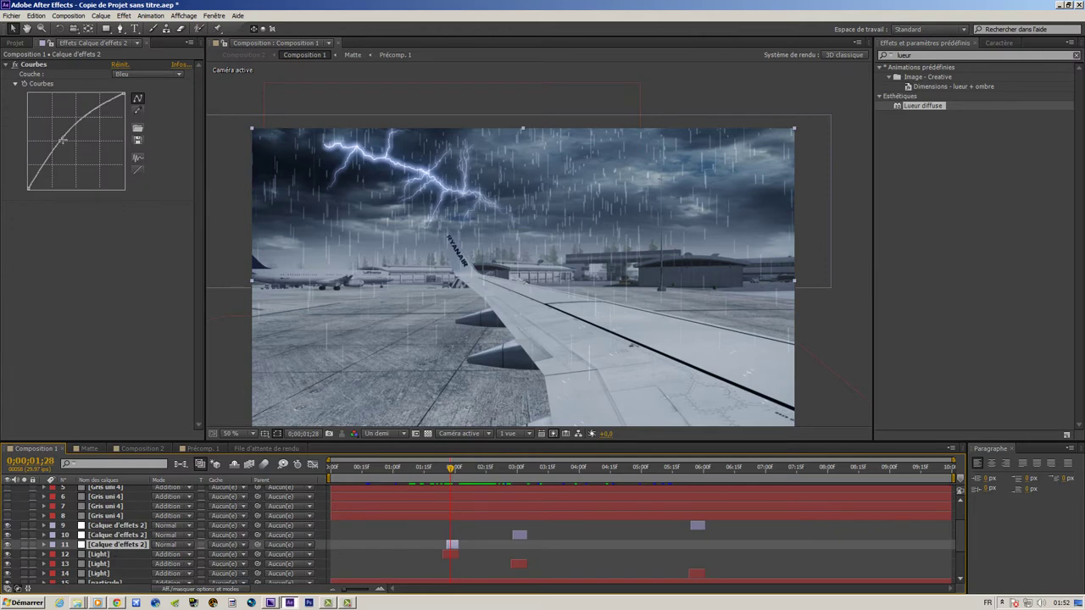
drag(62, 138, 76, 150)
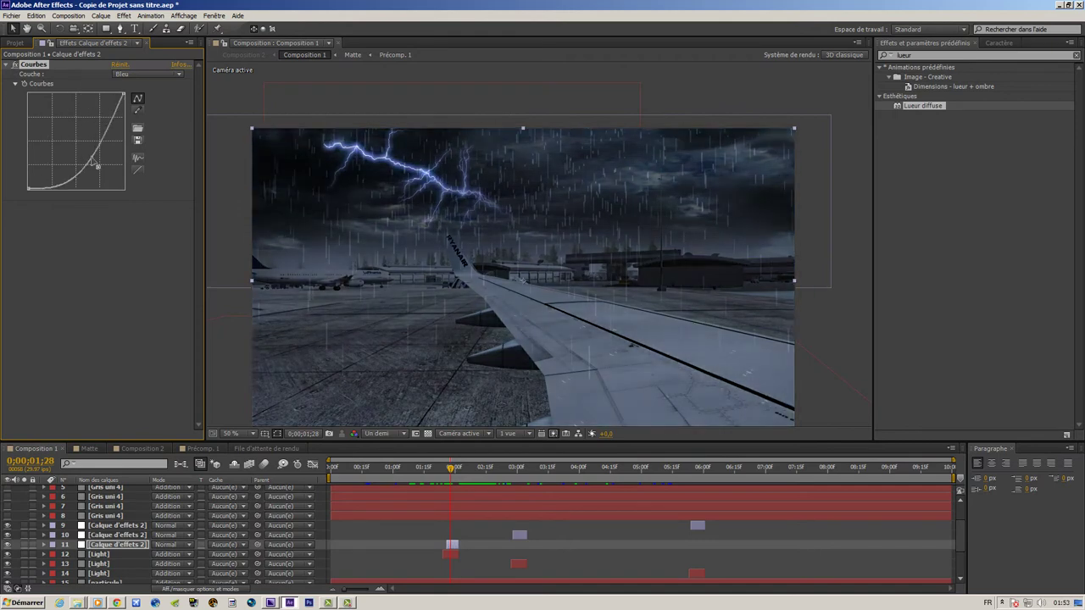
drag(76, 149, 38, 70)
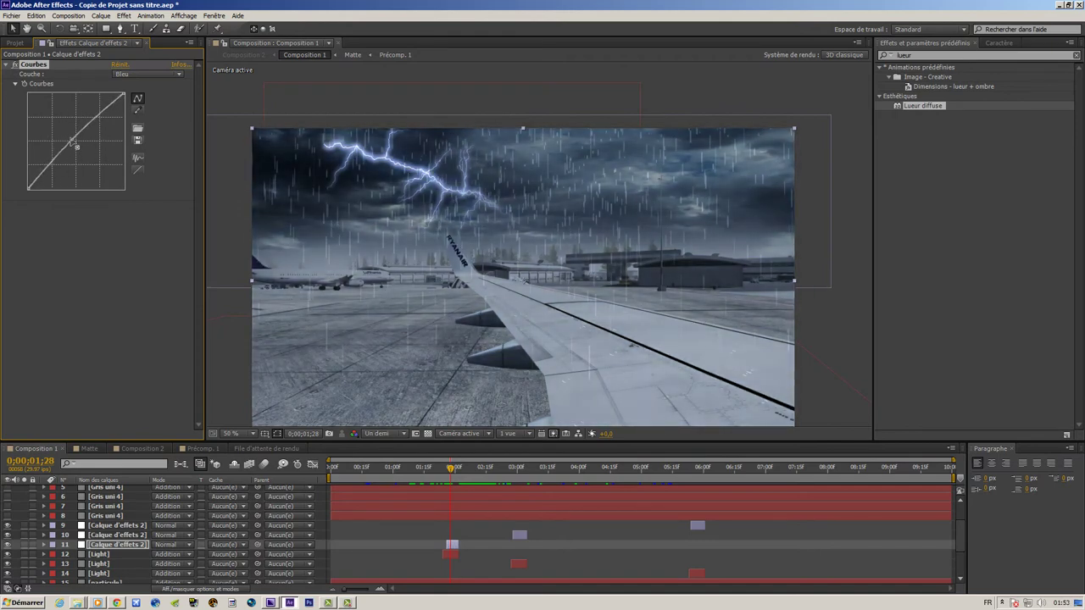
click(36, 15)
click(60, 20)
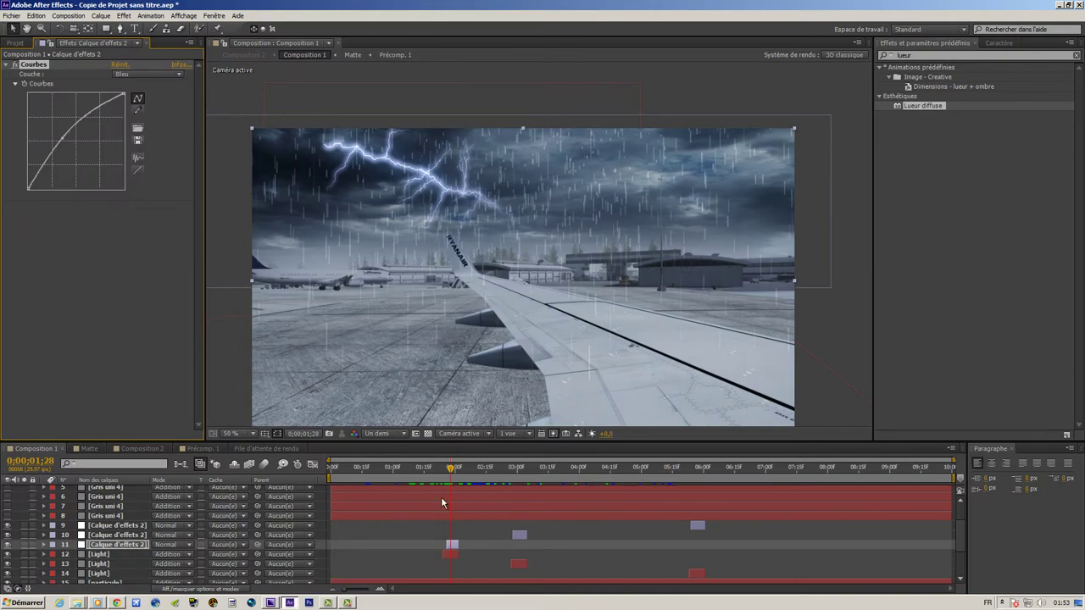
mouse_move(450, 474)
mouse_down()
mouse_move(708, 493)
mouse_move(680, 500)
mouse_up()
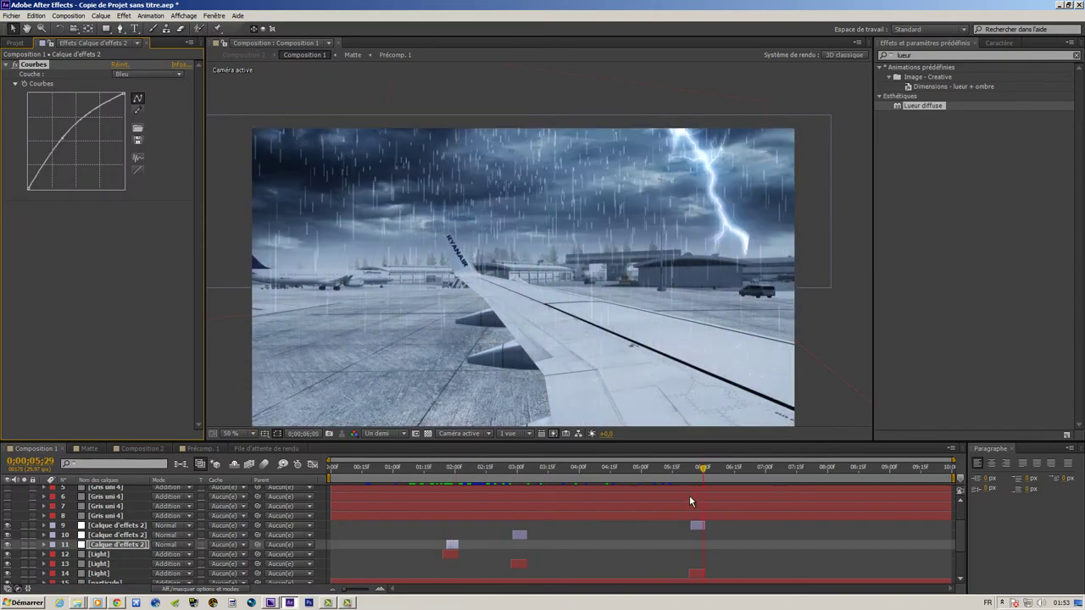
Show the six Gris uni 4 light layers 3–8, then the windows.psd airplane window frame
drag(680, 504, 406, 516)
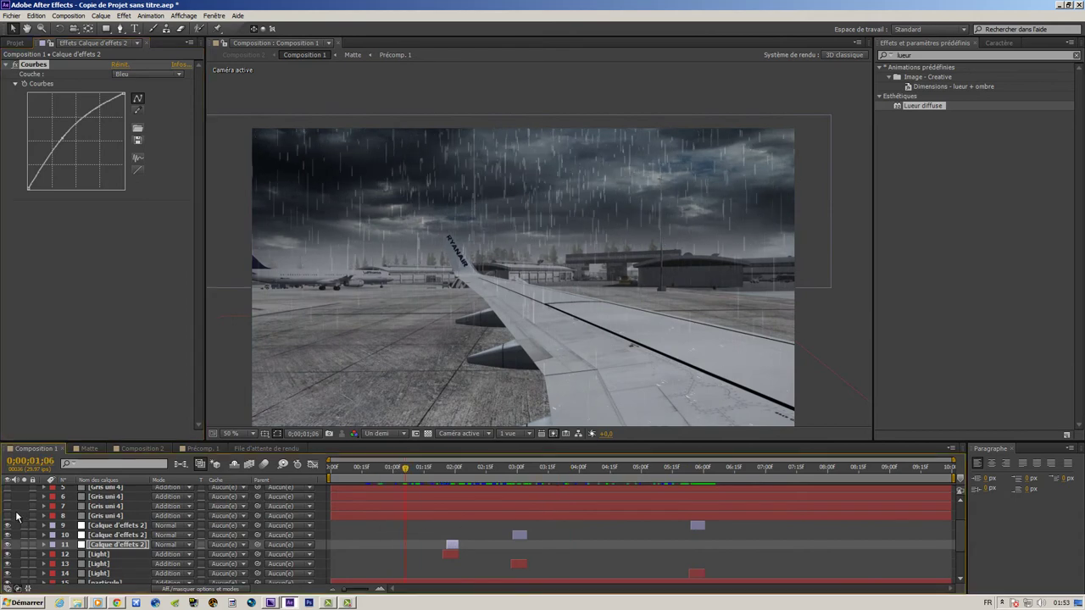
scroll(128, 522, up, 2)
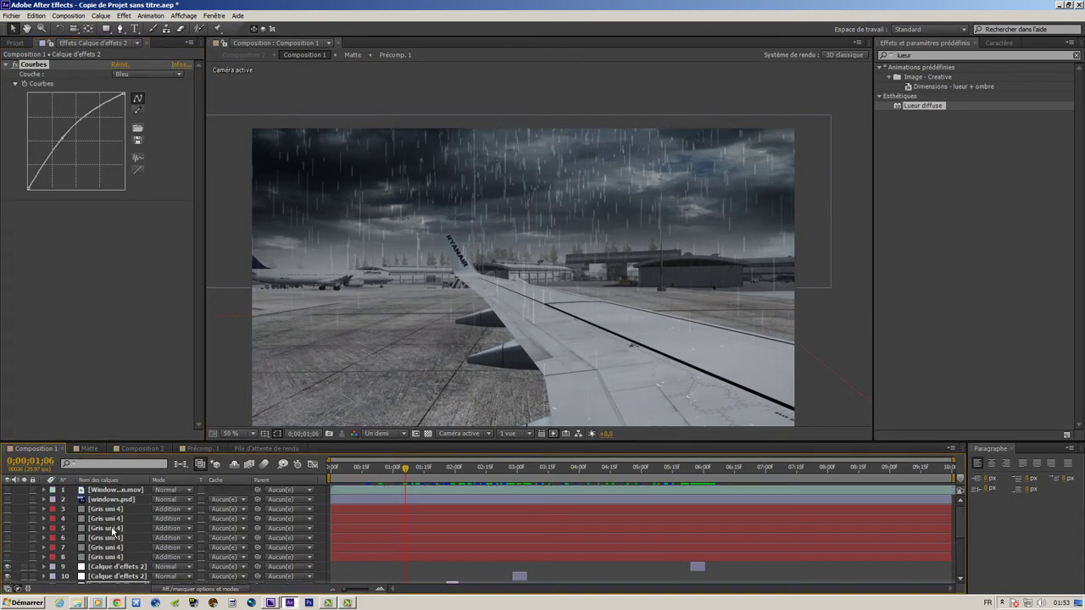
click(7, 558)
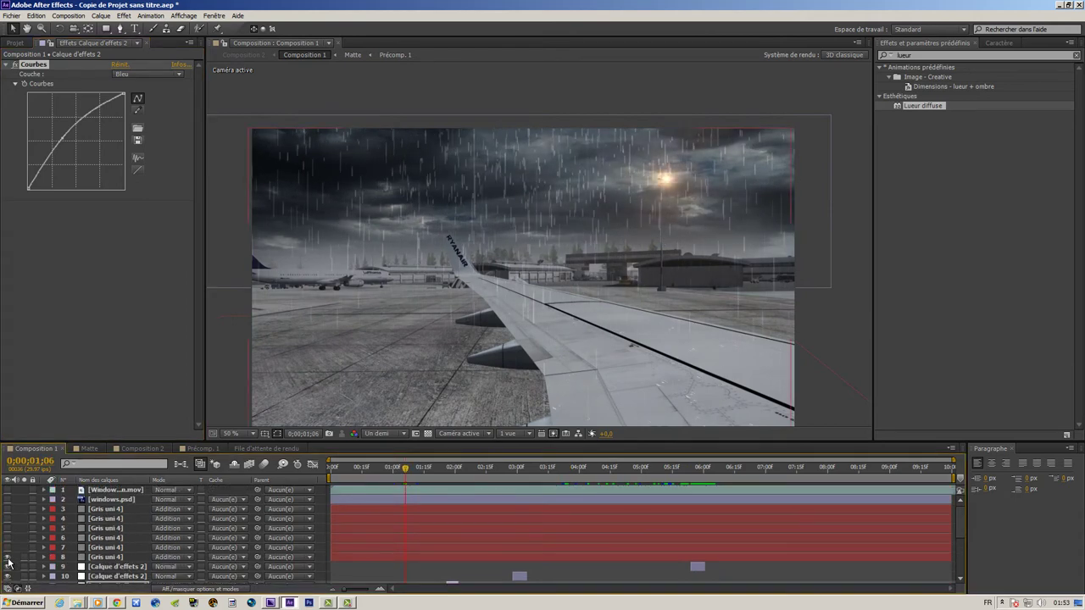
click(9, 548)
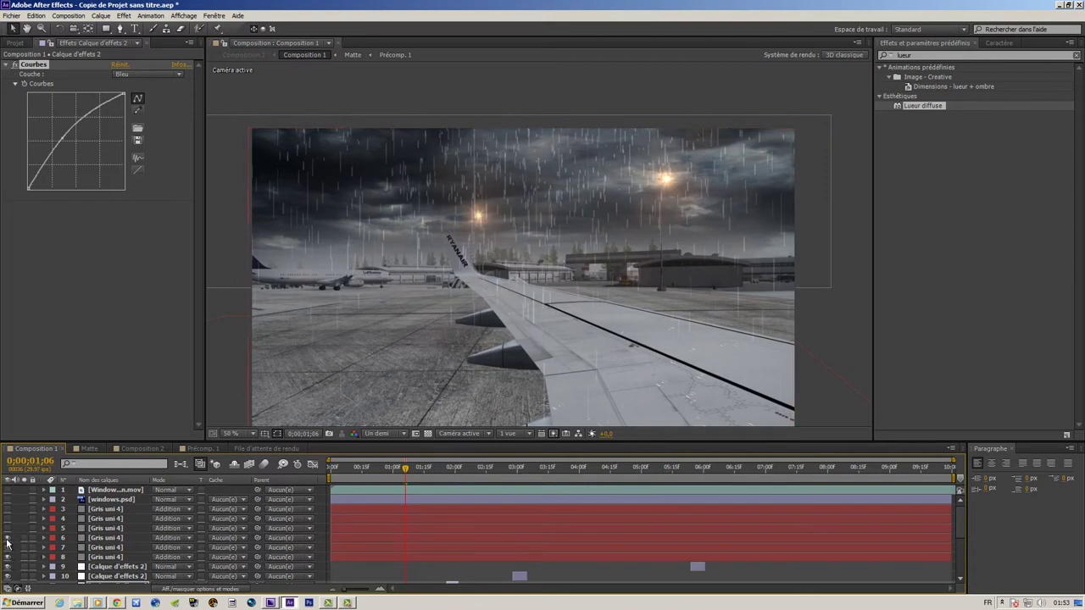
click(7, 538)
click(9, 529)
click(8, 519)
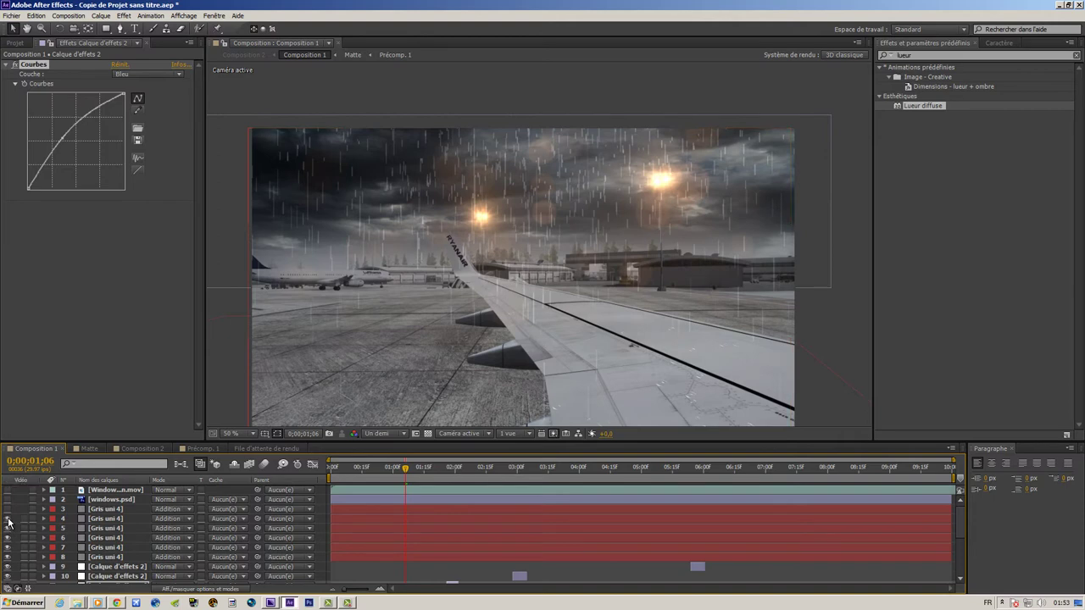
click(7, 510)
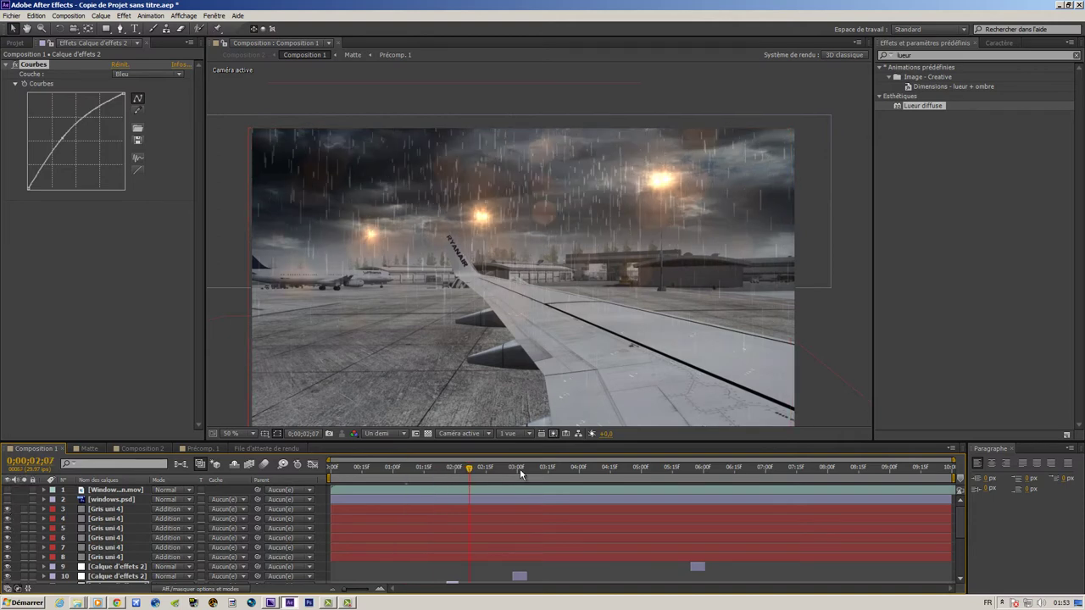
drag(405, 471, 460, 468)
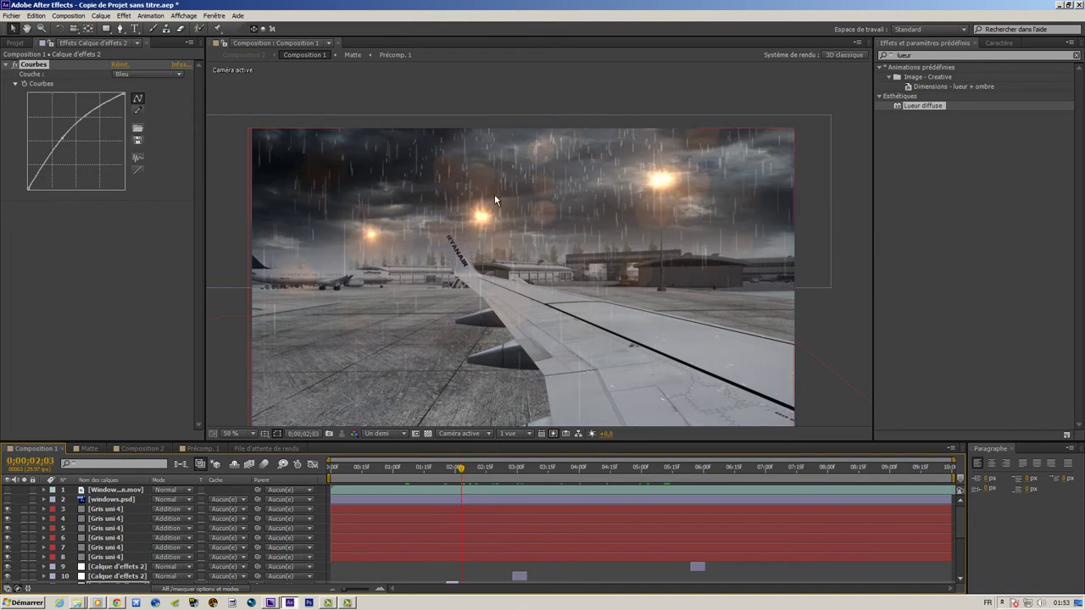
click(8, 501)
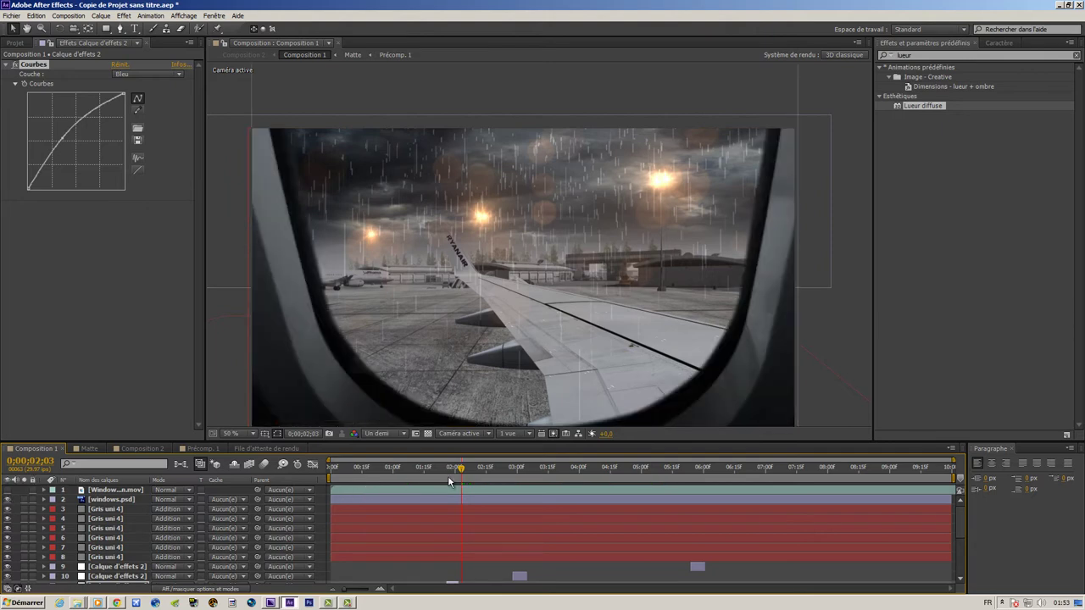
Switch off the Teinte effect on windows.psd so the window frame keeps its bluish tone
click(101, 501)
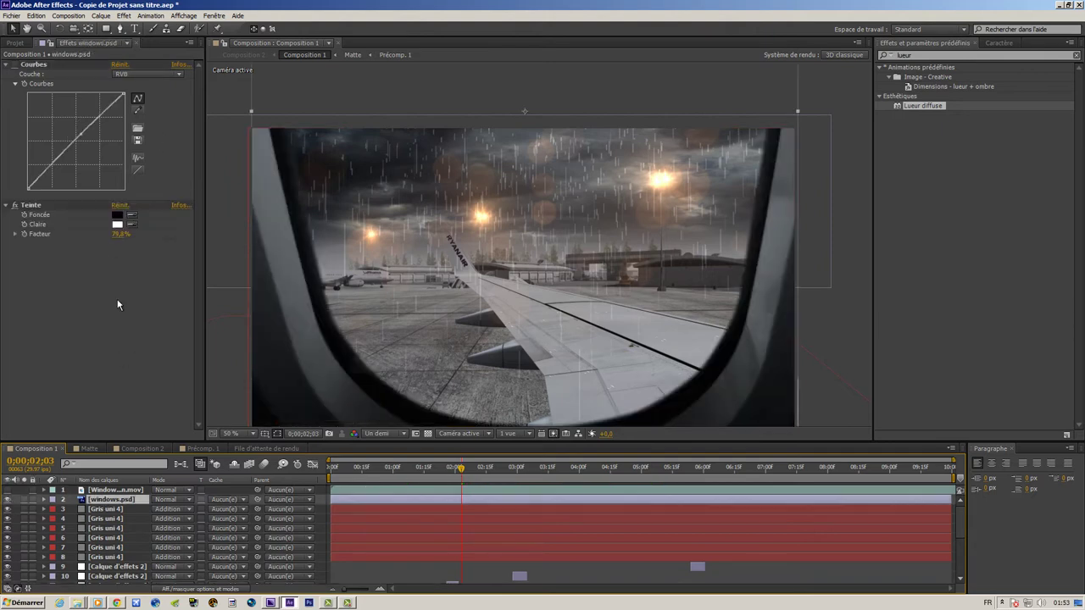
click(15, 206)
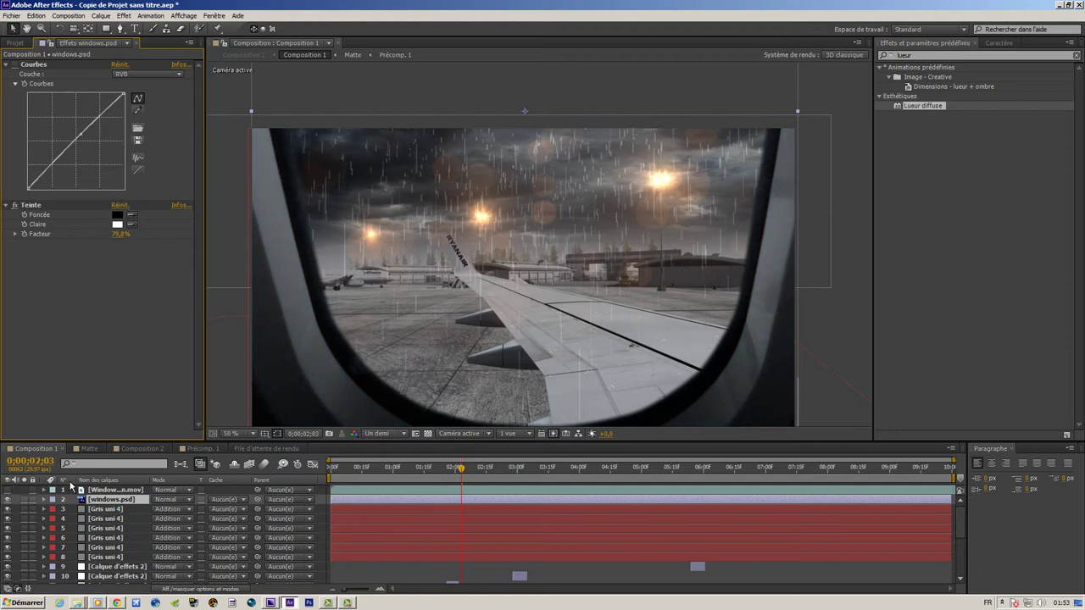
click(132, 491)
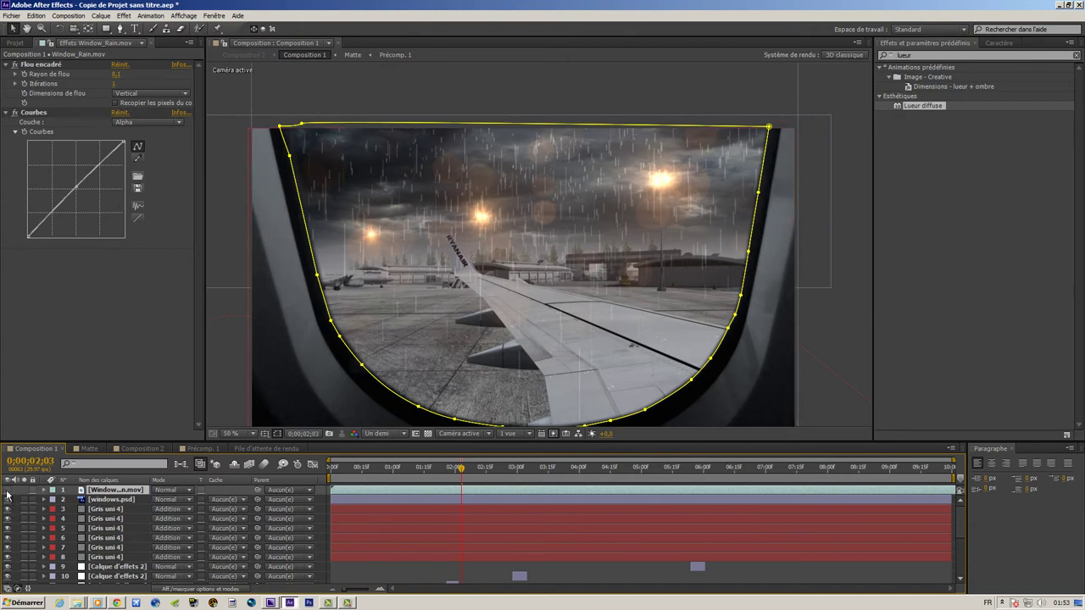
Preview the rain over a few frames, then hide the light and adjustment layers 3–10
click(466, 468)
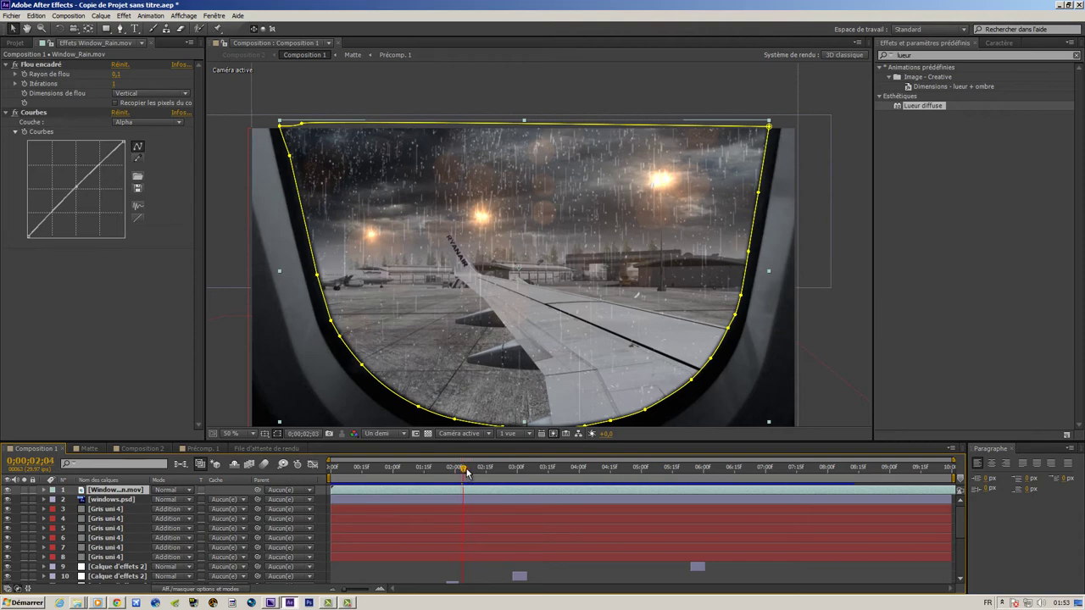
drag(465, 470, 549, 472)
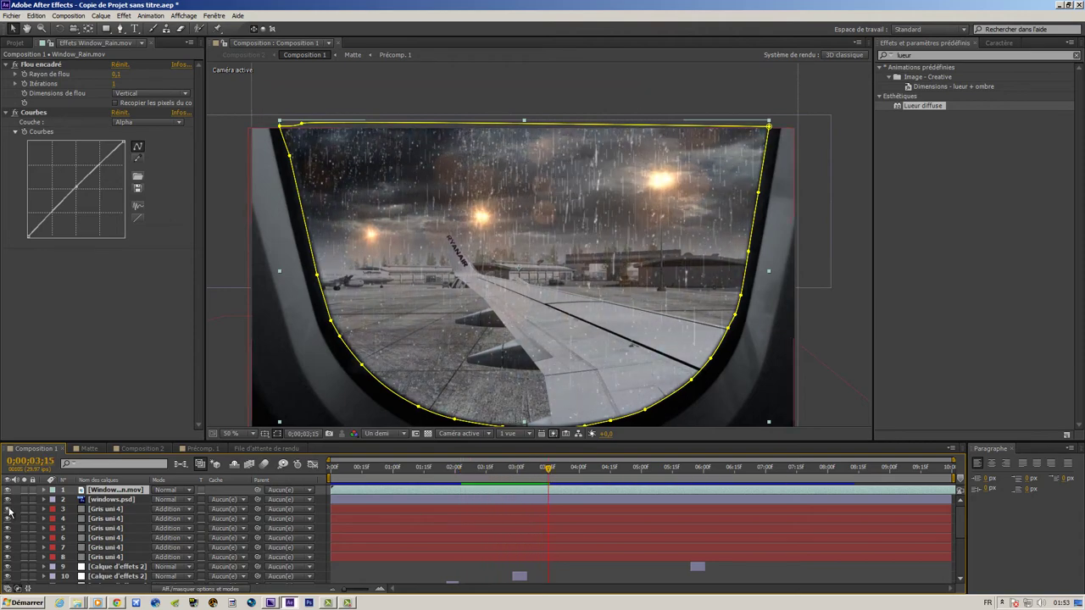
drag(9, 511, 9, 576)
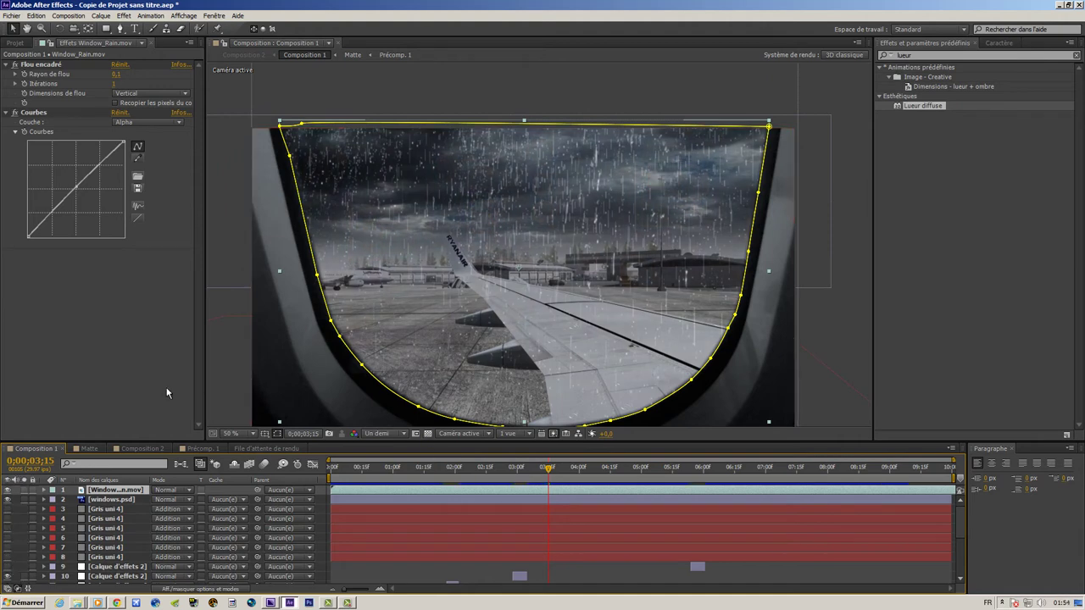
Zoom to 200% to inspect the raindrops, scrub to about 6 seconds, and return to 50%
scroll(113, 506, down, 2)
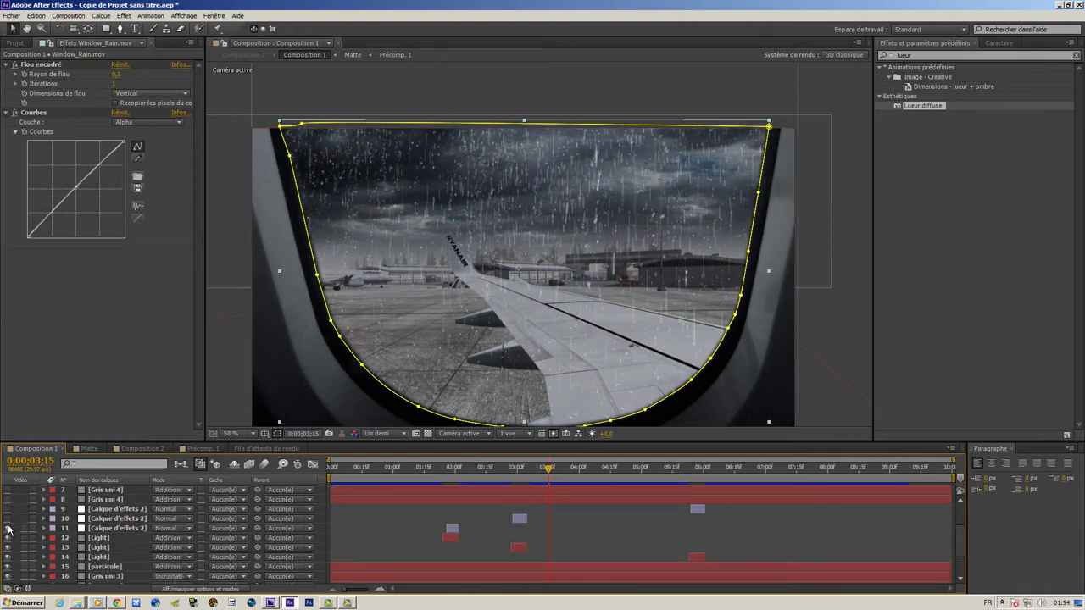
key(period)
key(period)
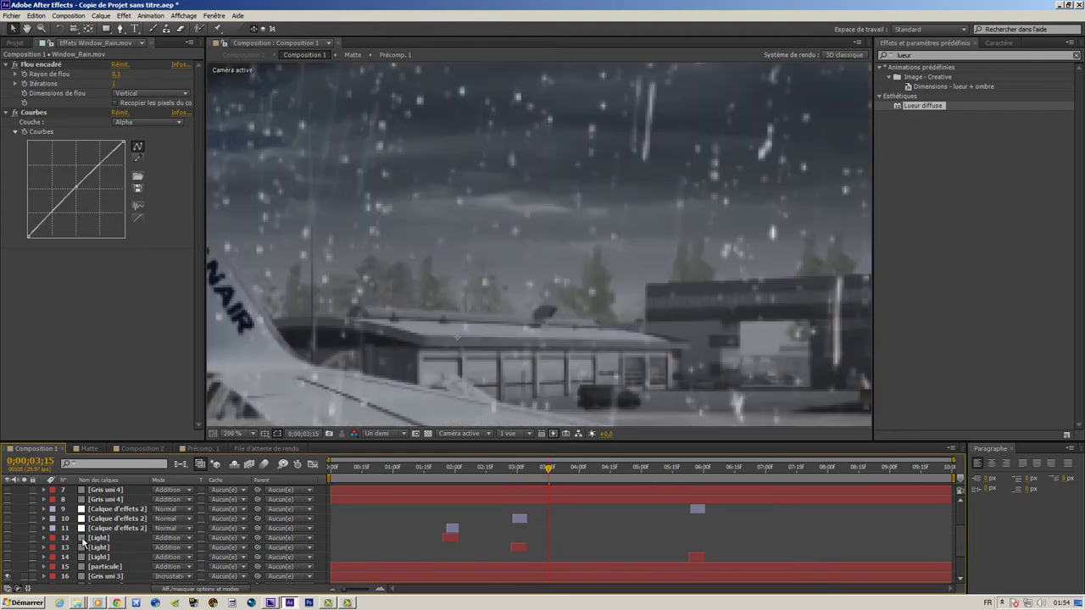
scroll(36, 543, down, 1)
scroll(36, 543, down, 1)
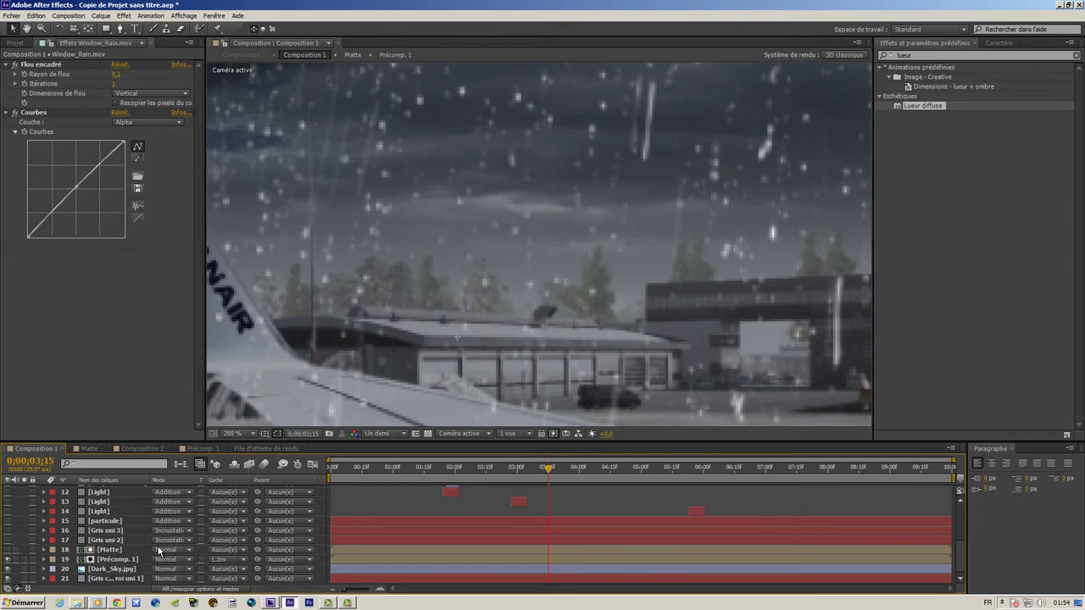
scroll(468, 285, down, 4)
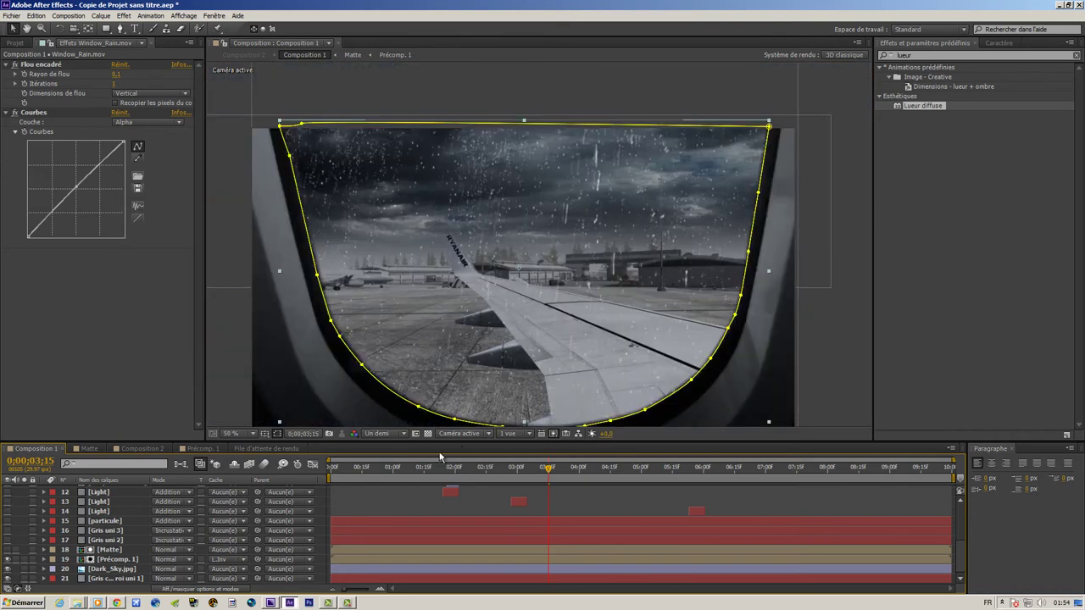
mouse_move(557, 468)
mouse_down()
mouse_move(696, 475)
mouse_move(557, 503)
mouse_up()
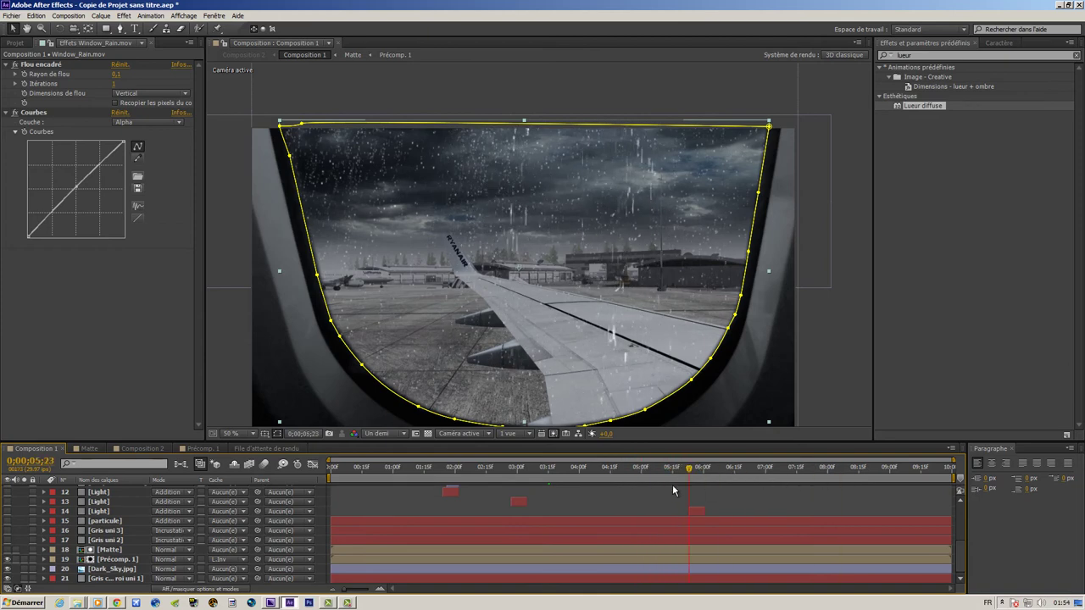
drag(557, 502, 751, 487)
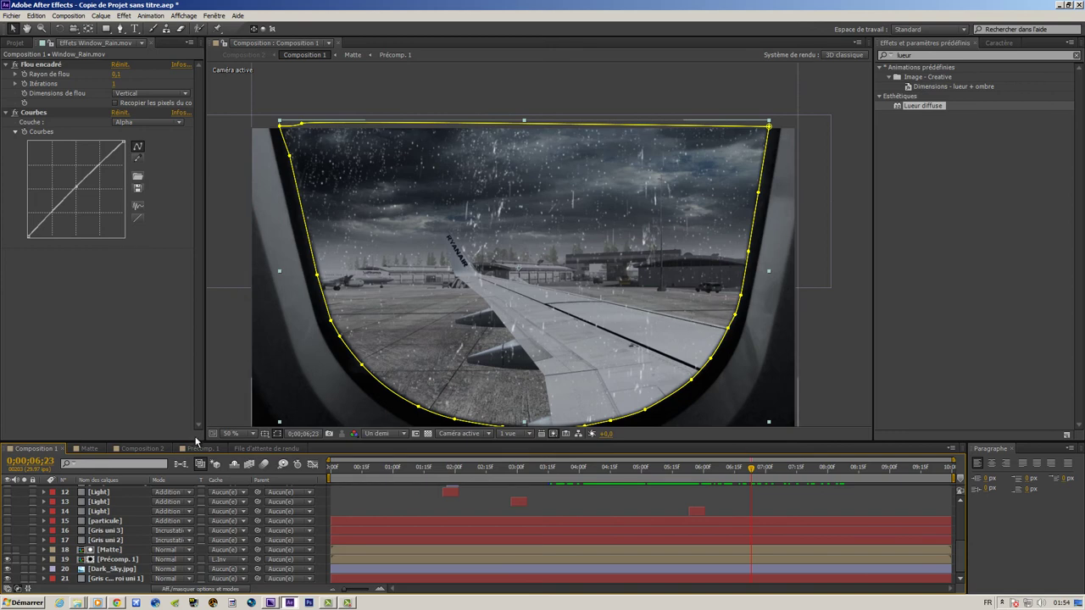
scroll(118, 543, up, 5)
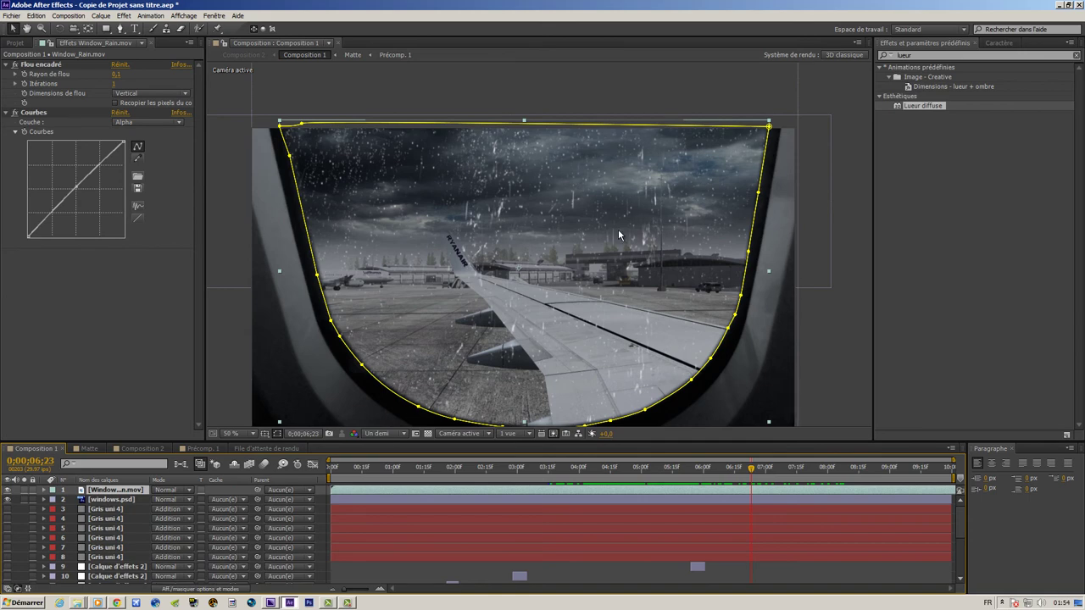
key(comma)
key(comma)
key(comma)
key(period)
key(period)
key(period)
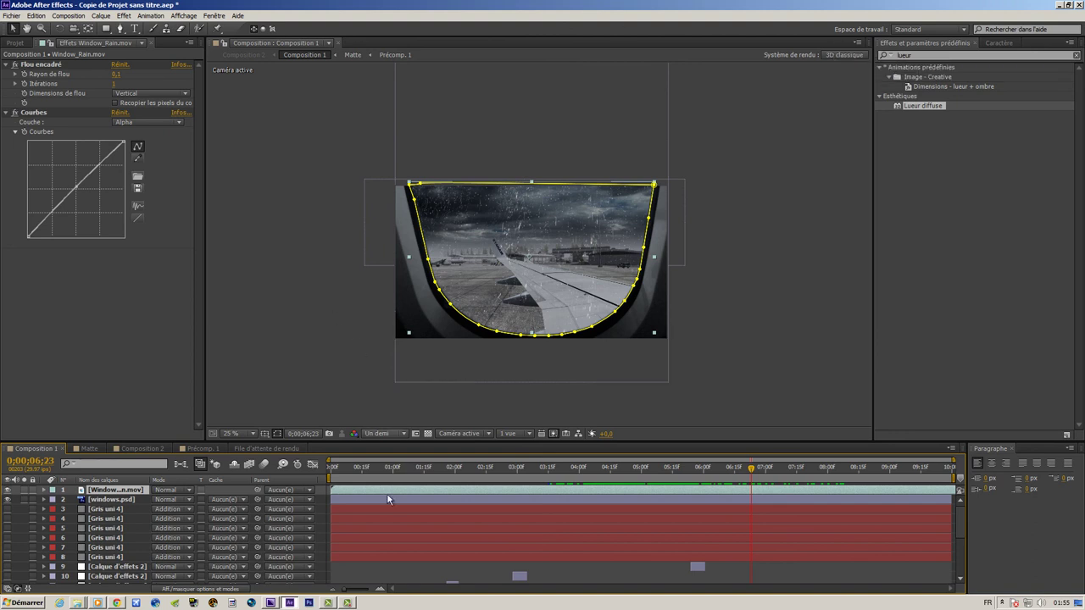
click(346, 603)
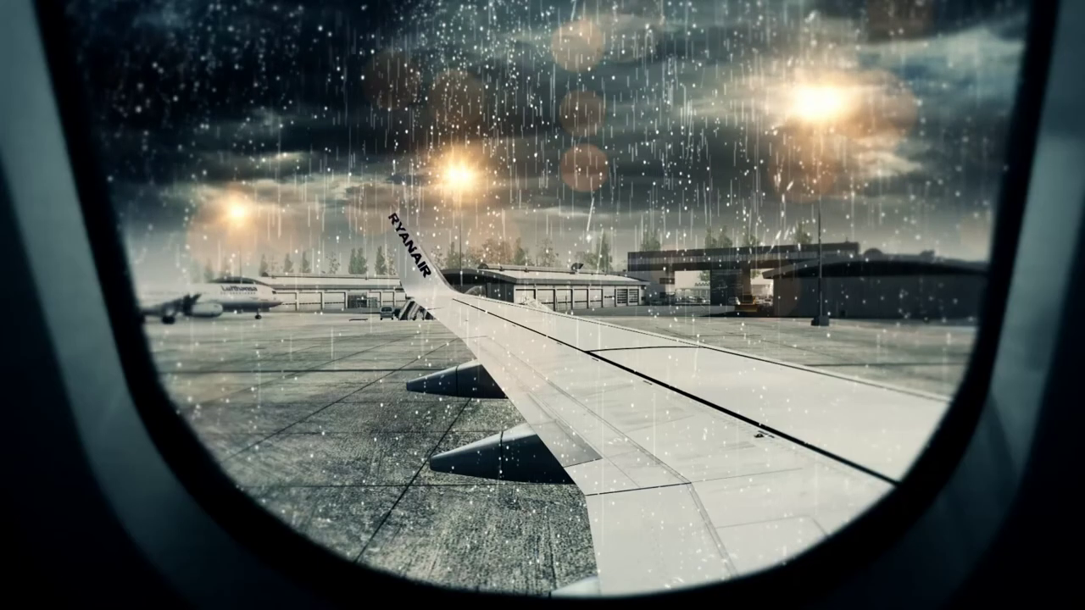